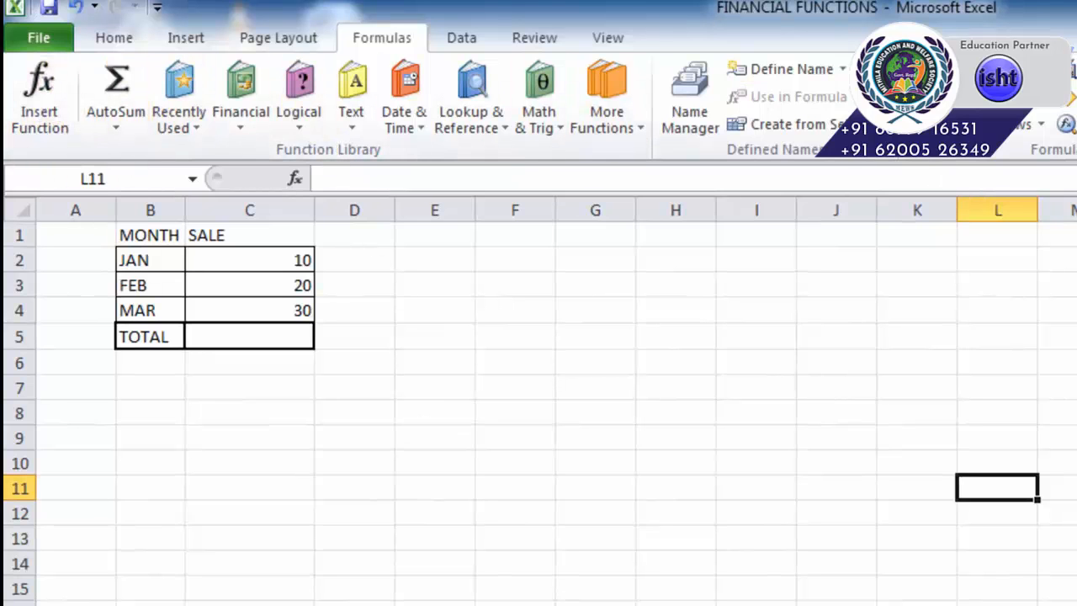
Step: Examine the sales table: the month names in B2:B4, the sale amounts in C2:C4 and the empty TOTAL cell C5
click(408, 312)
click(271, 334)
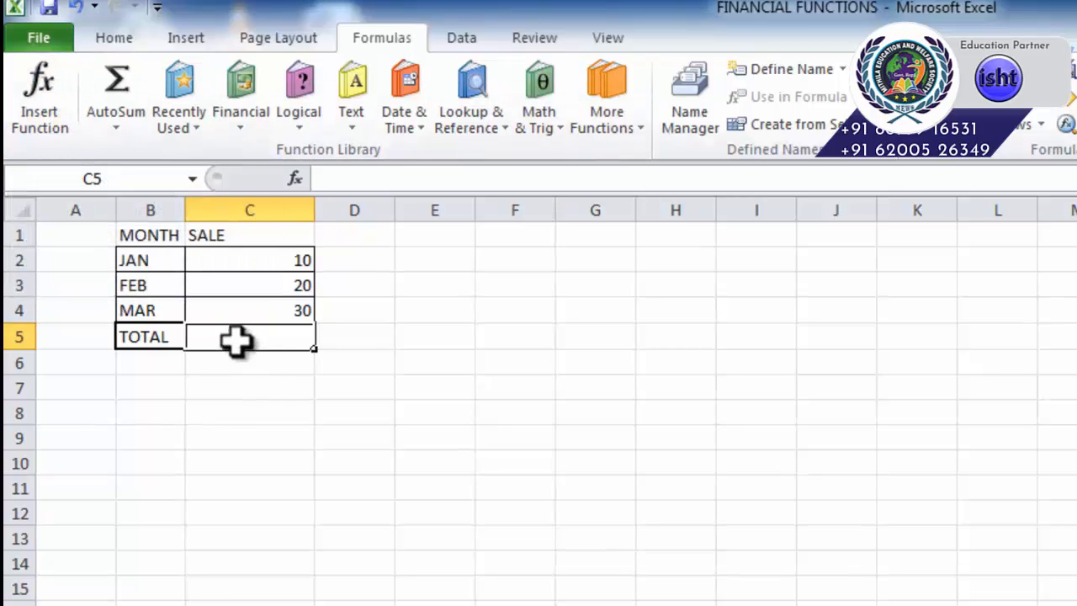
click(243, 401)
click(243, 335)
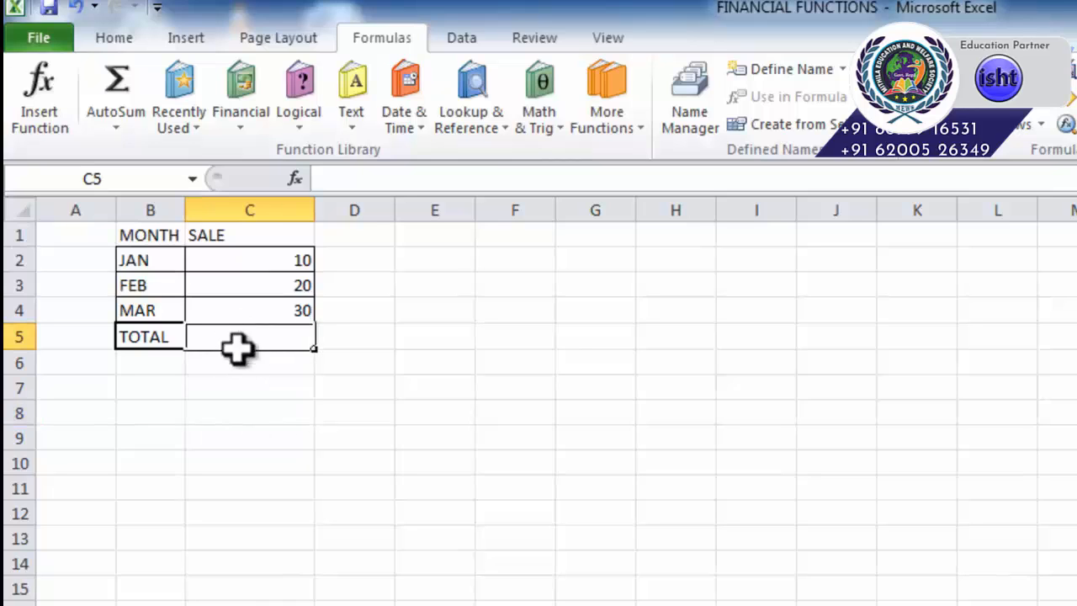
click(282, 433)
click(247, 336)
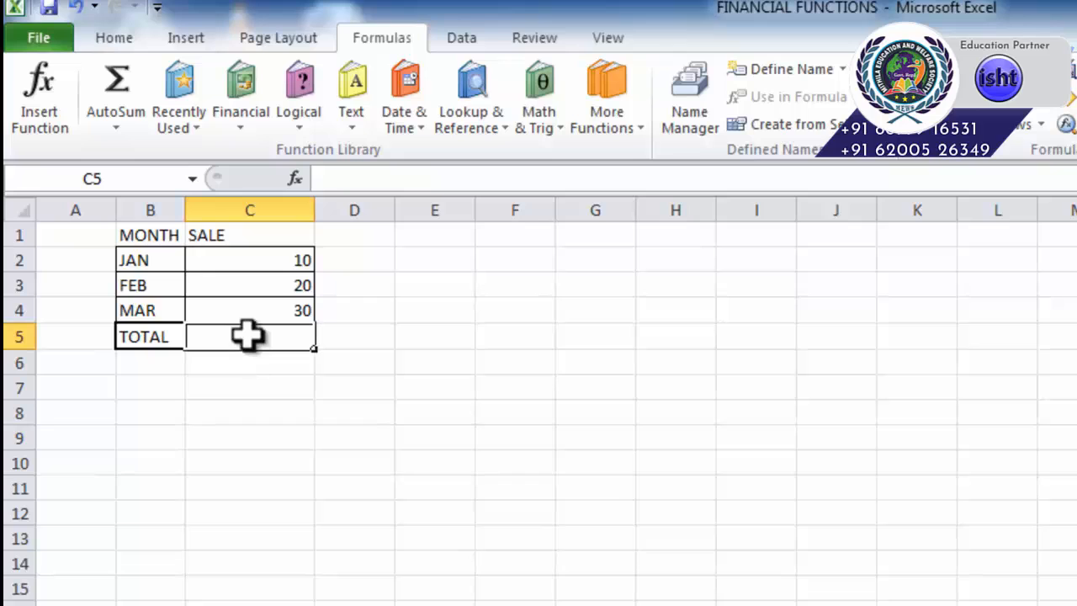
click(254, 383)
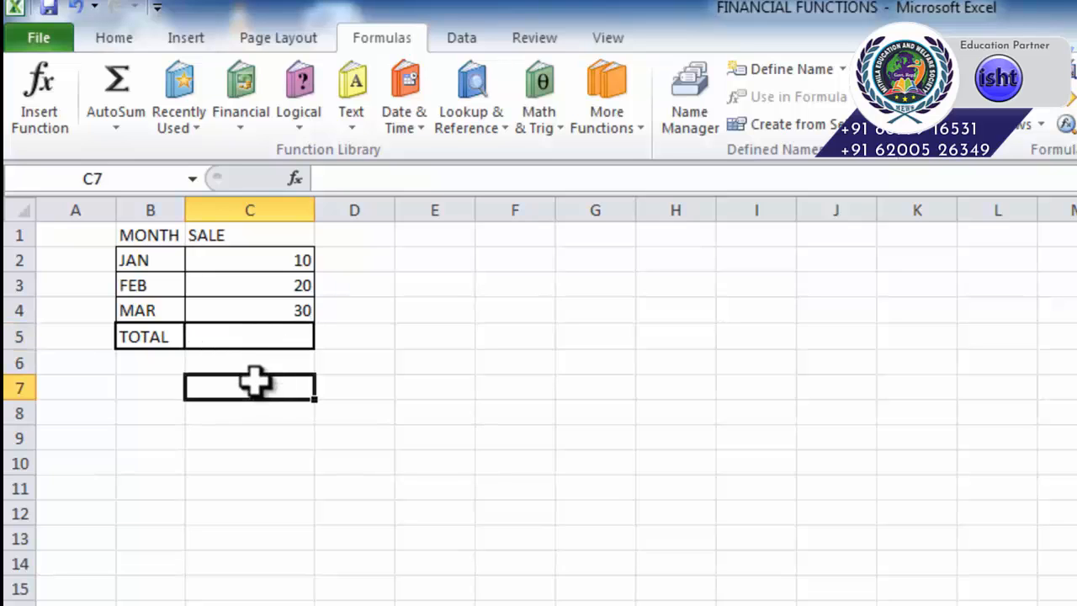
click(465, 308)
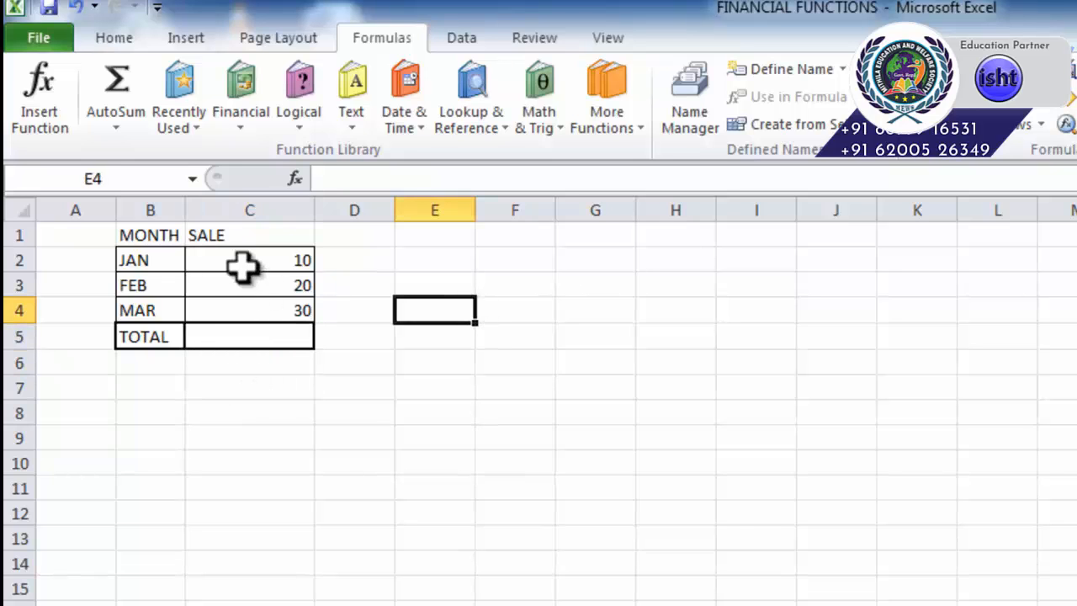
drag(169, 260, 153, 310)
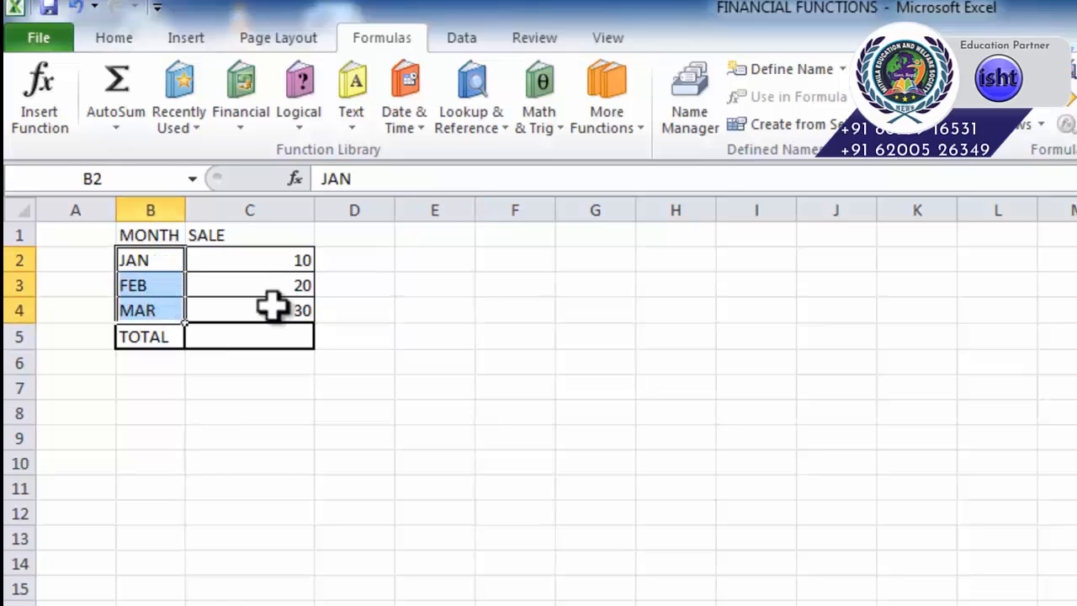
drag(275, 262, 261, 308)
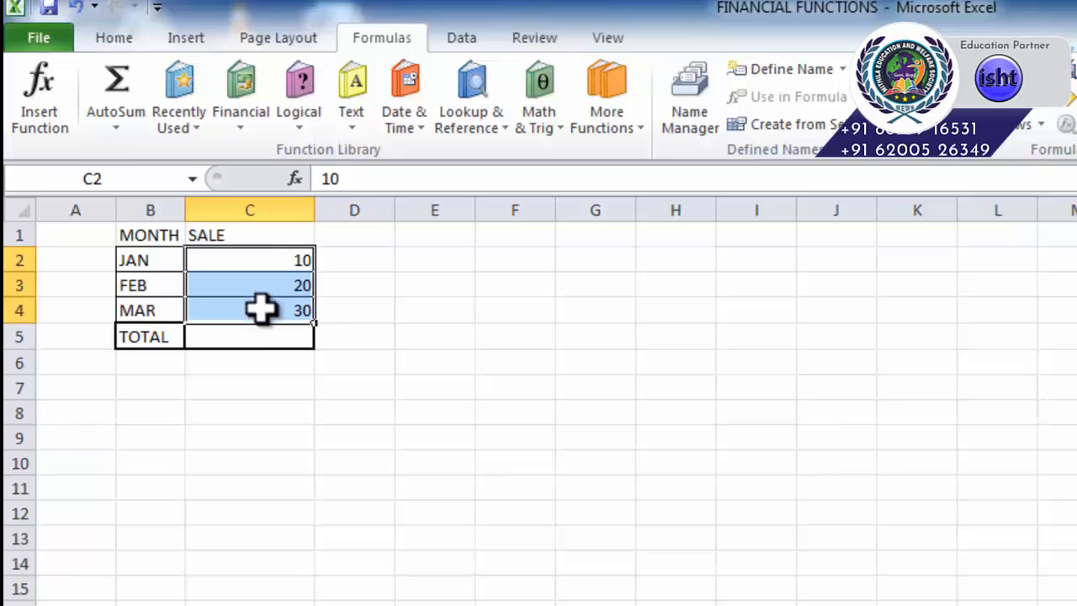
click(522, 389)
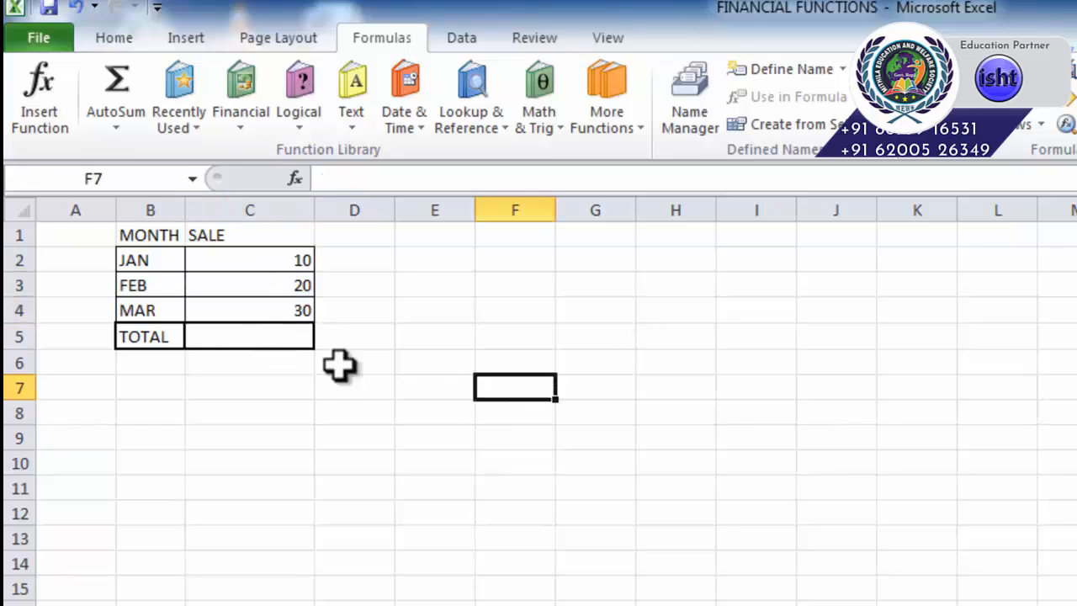
Step: Open Insert Function for the TOTAL cell C5 and read the descriptions of several recently used functions, including AND, NETWORKDAYS and SUM
click(271, 339)
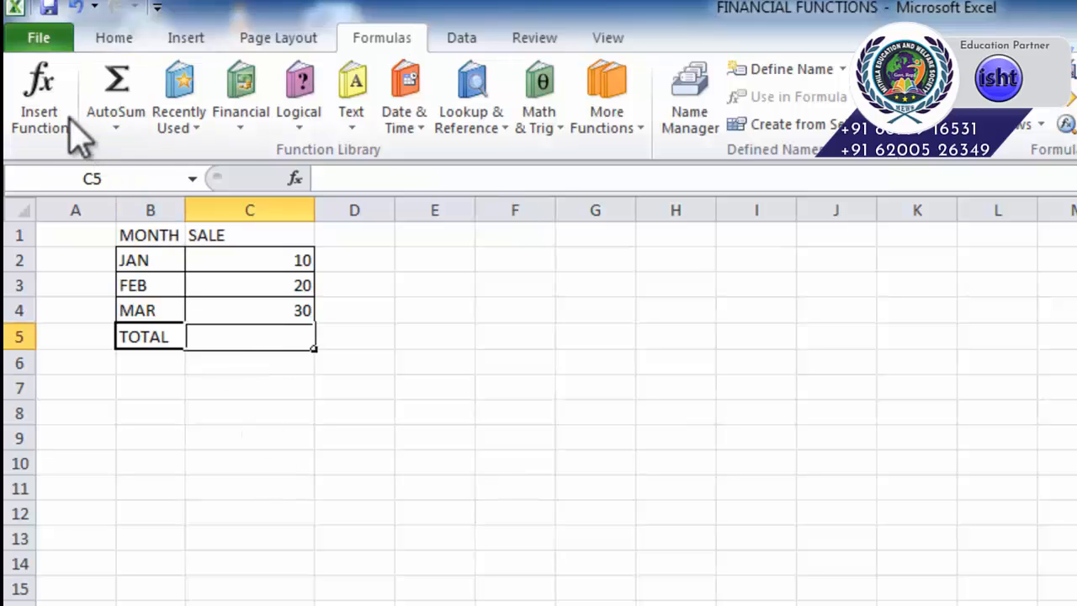
click(46, 110)
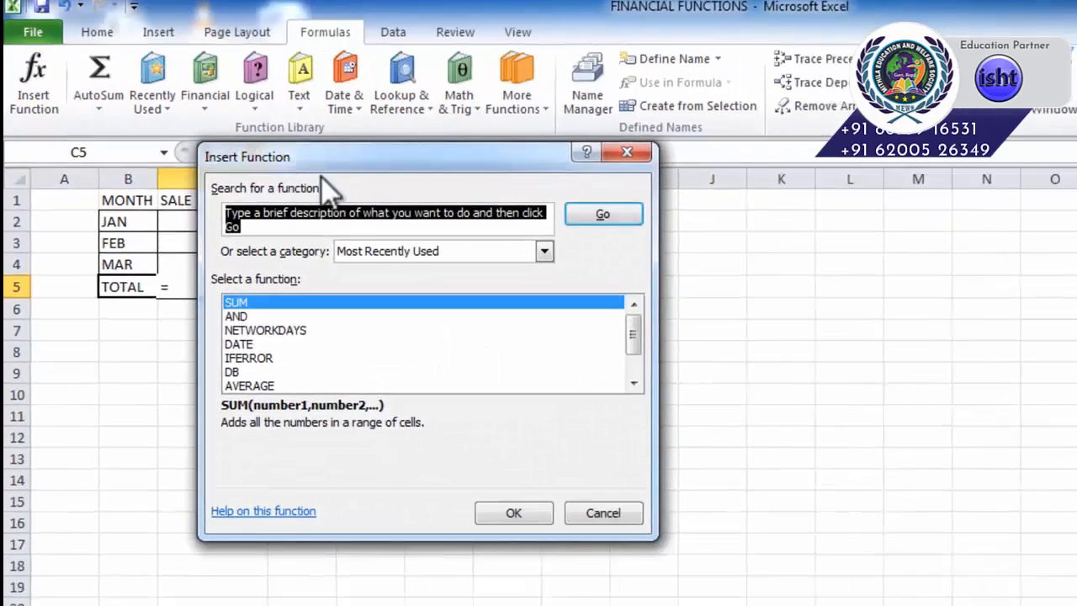
drag(303, 158, 420, 190)
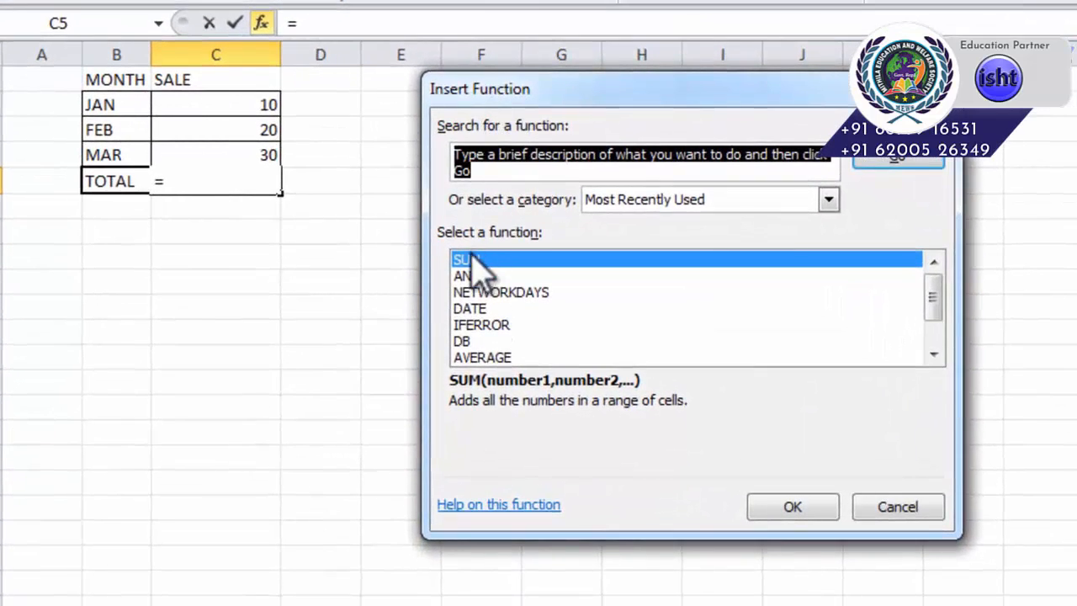
click(471, 278)
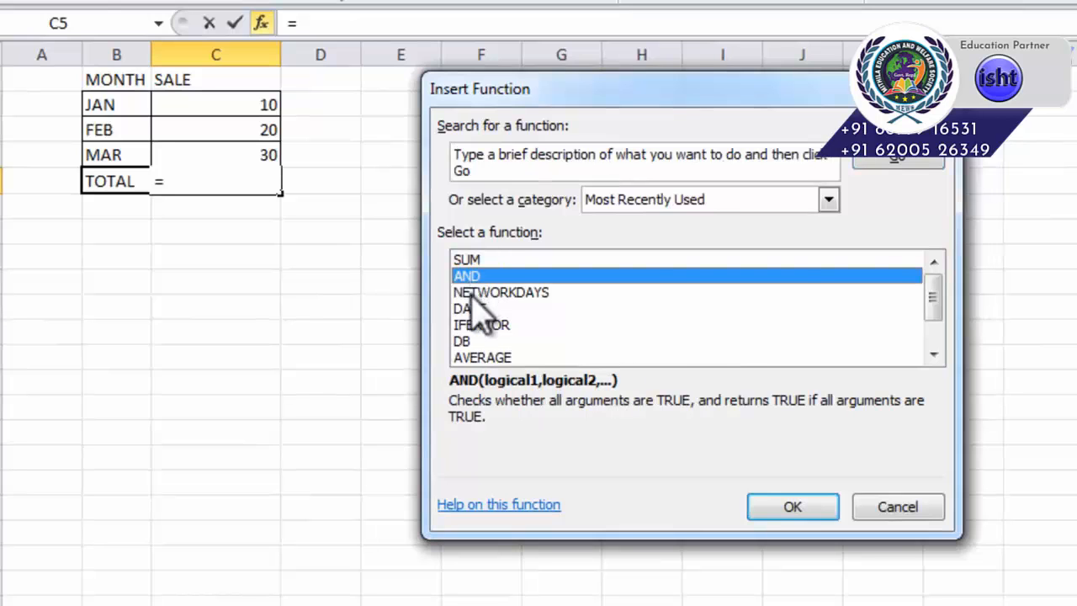
click(473, 294)
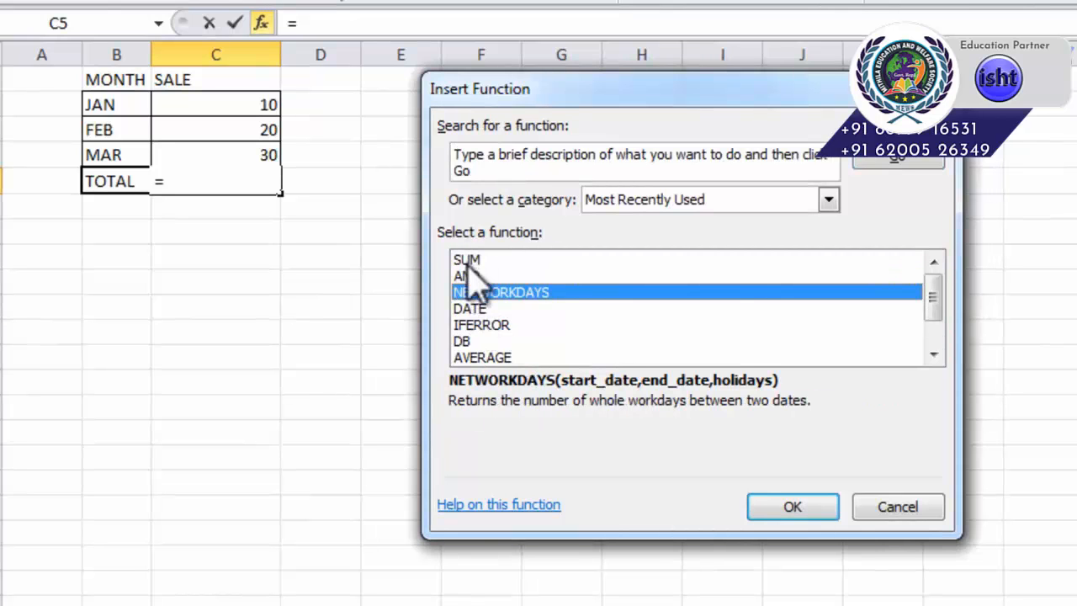
click(467, 260)
click(472, 292)
click(471, 324)
click(473, 357)
click(474, 292)
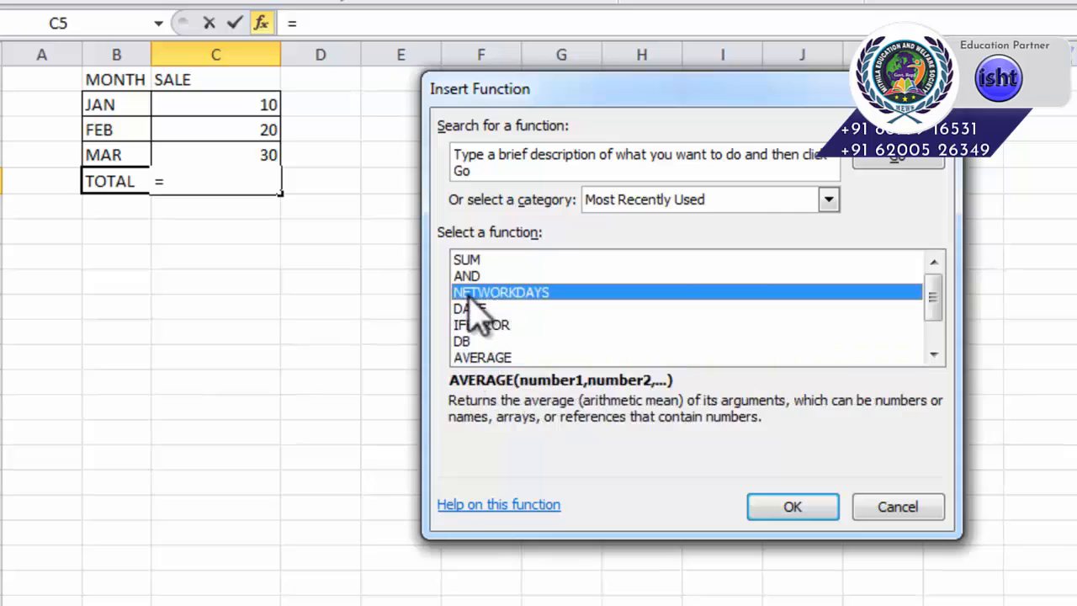
click(470, 260)
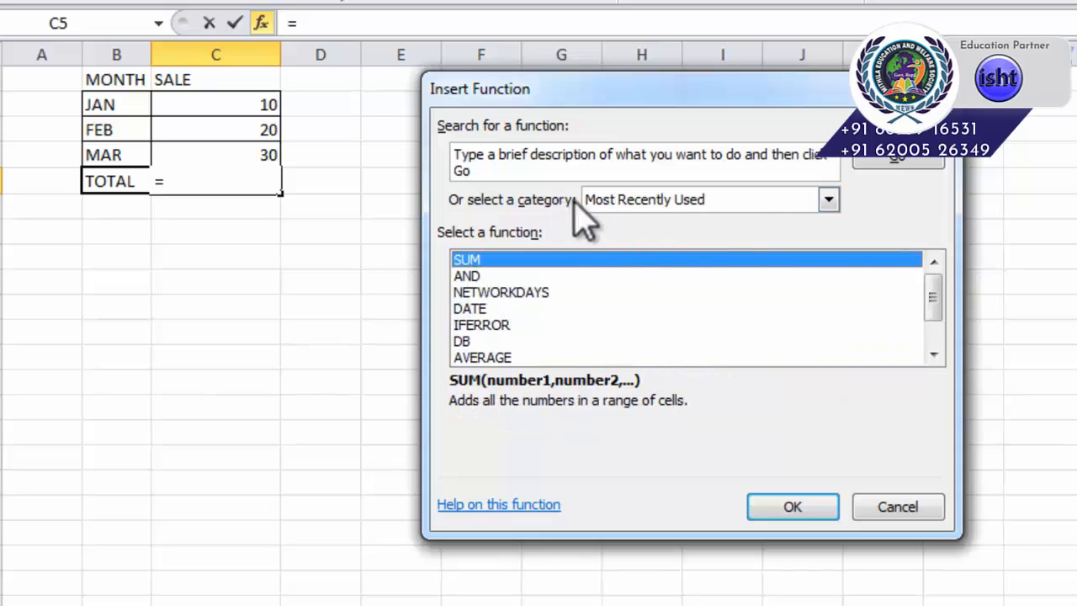
Step: Browse the All and Financial function categories, then return to Most Recently Used
click(678, 202)
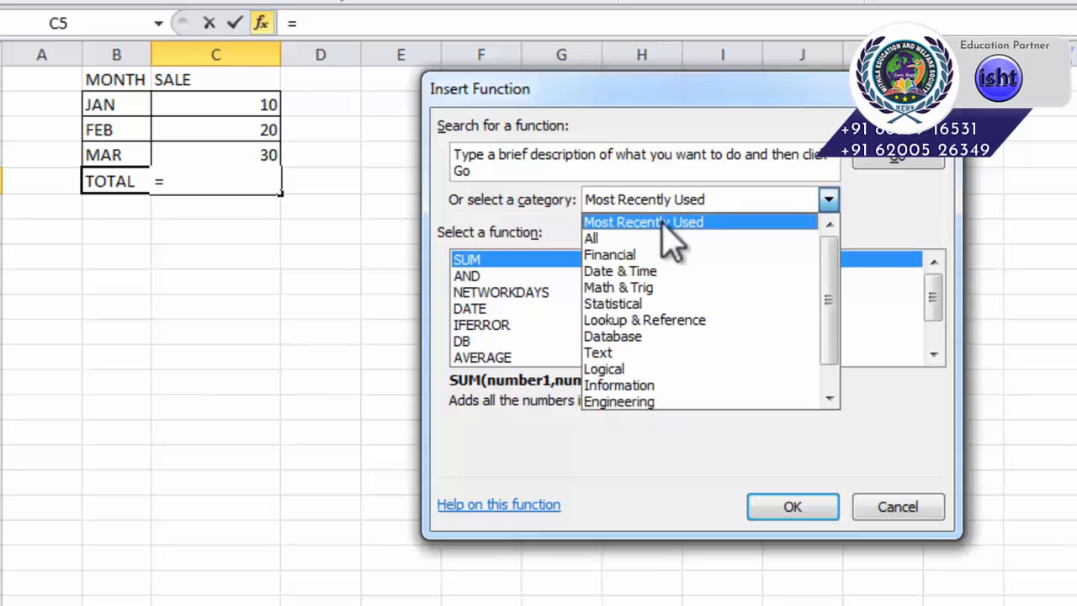
click(653, 238)
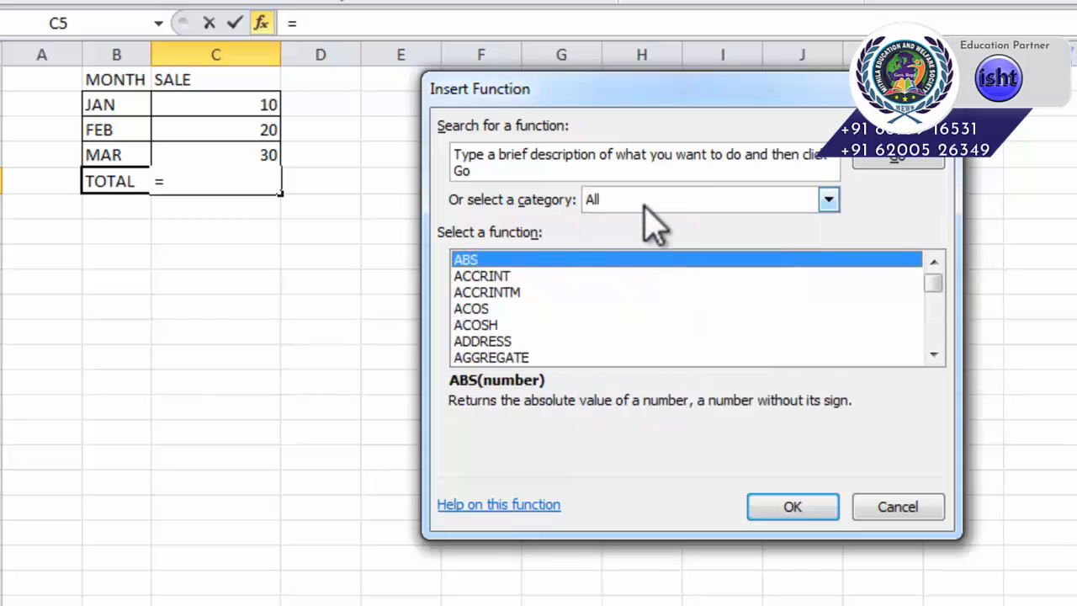
click(648, 202)
click(633, 255)
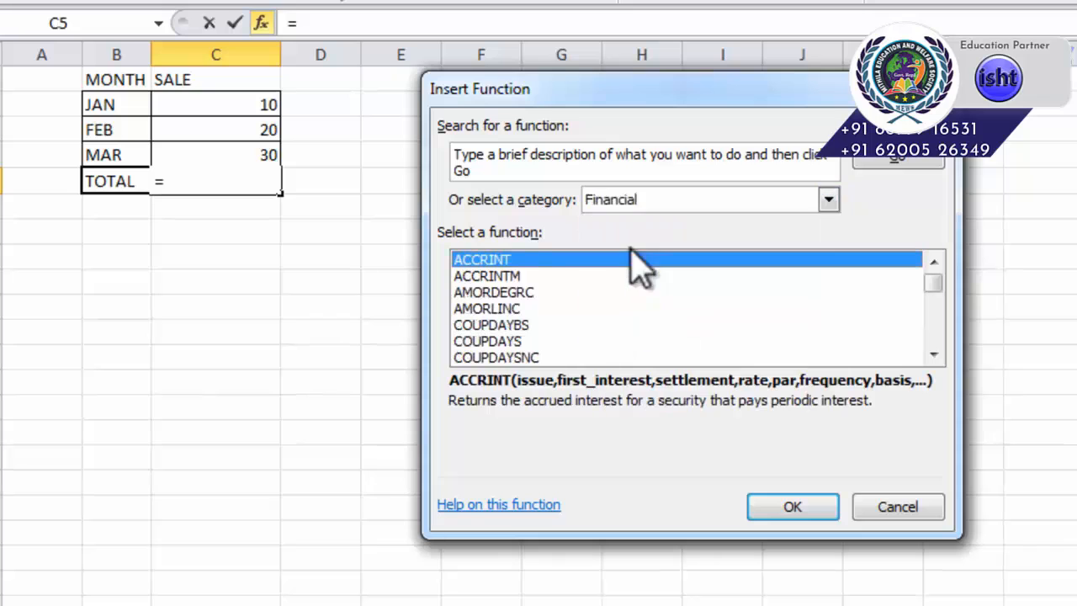
click(643, 202)
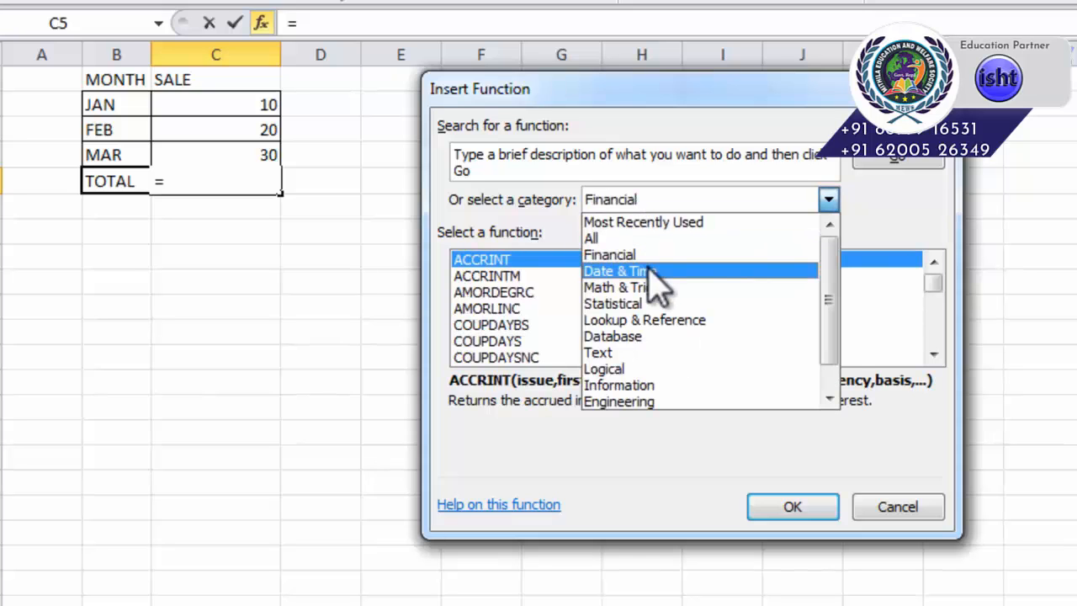
click(630, 224)
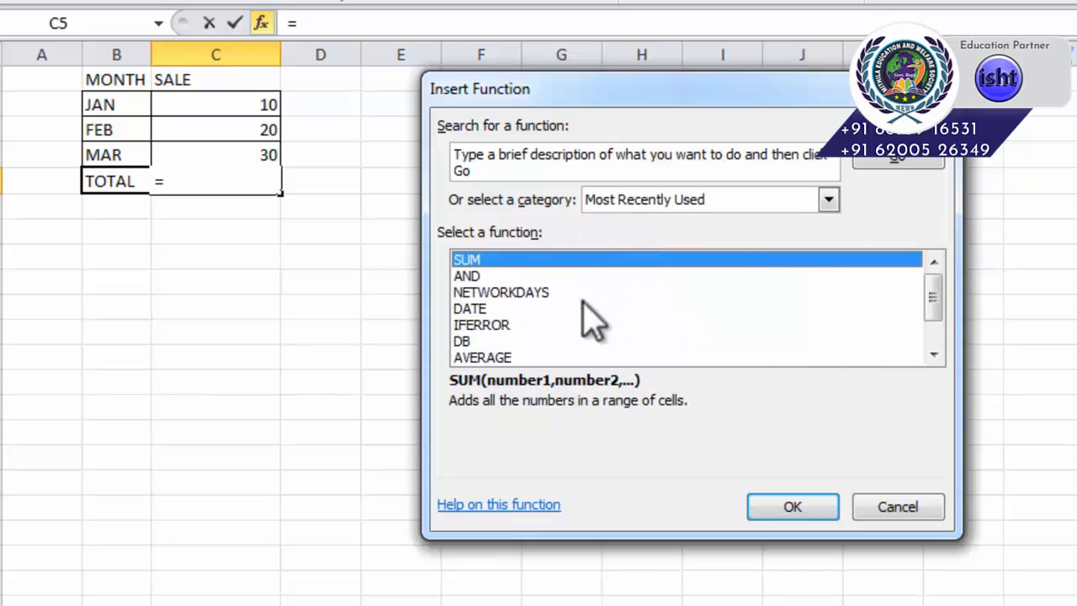
Step: Insert the SUM function into the TOTAL cell C5 with C2:C4 as its Number1 argument
click(496, 310)
click(496, 325)
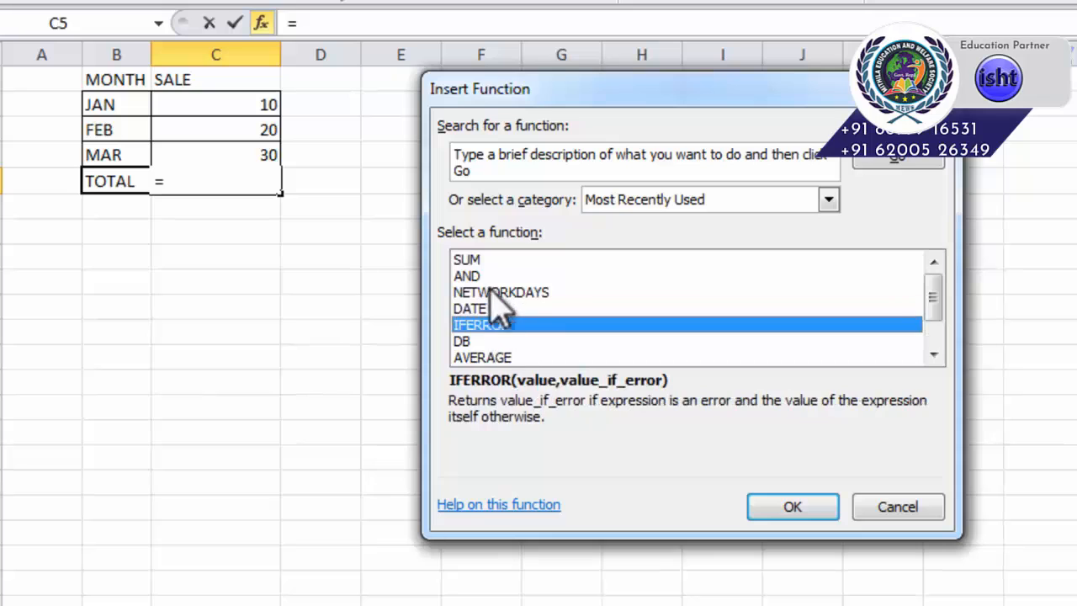
click(483, 260)
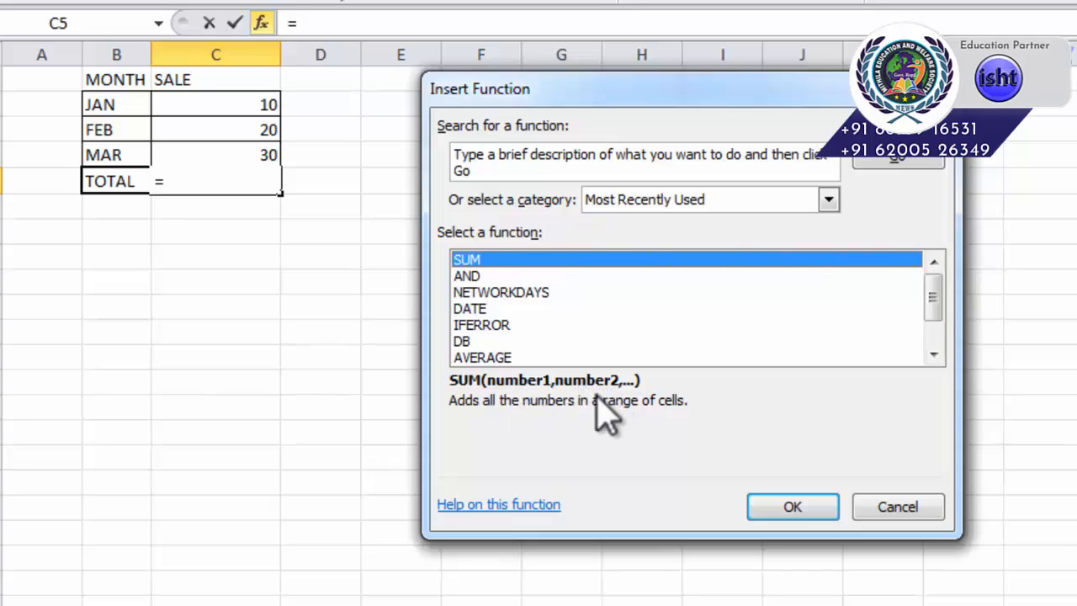
click(792, 508)
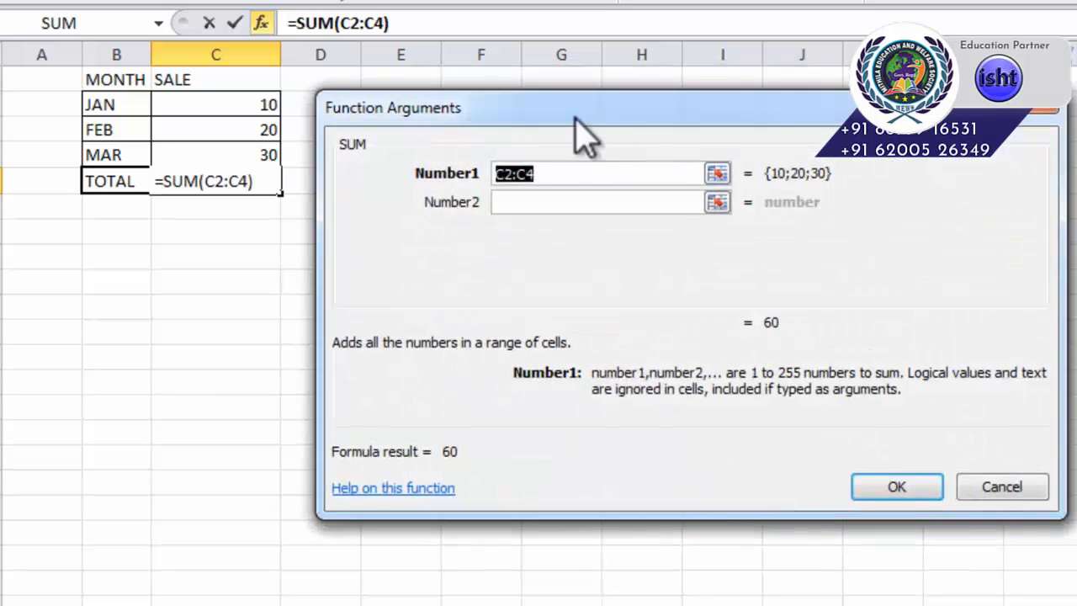
drag(575, 120, 604, 183)
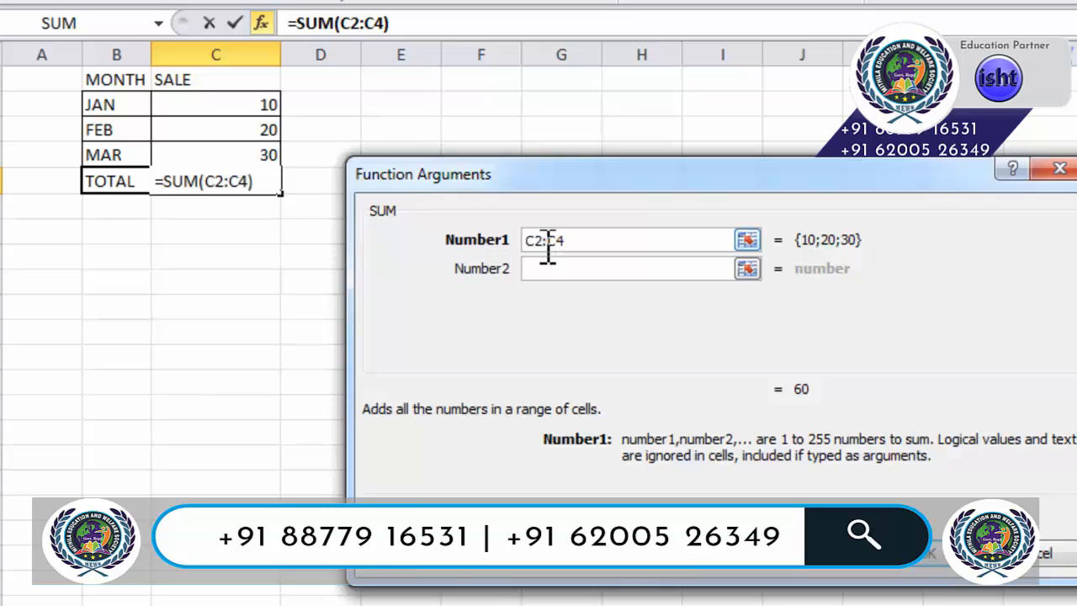
click(549, 241)
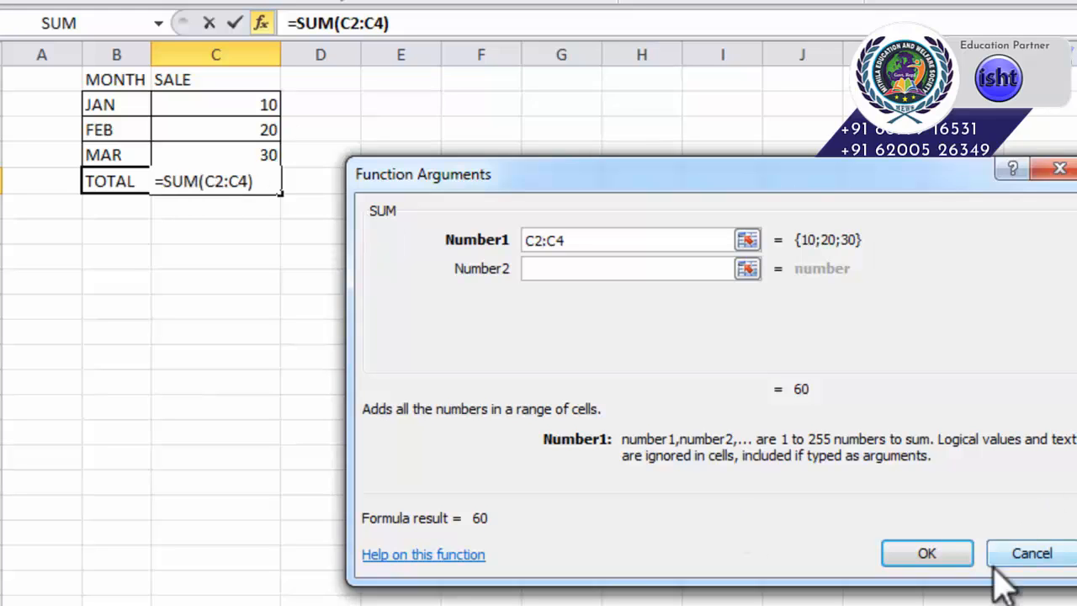
click(924, 557)
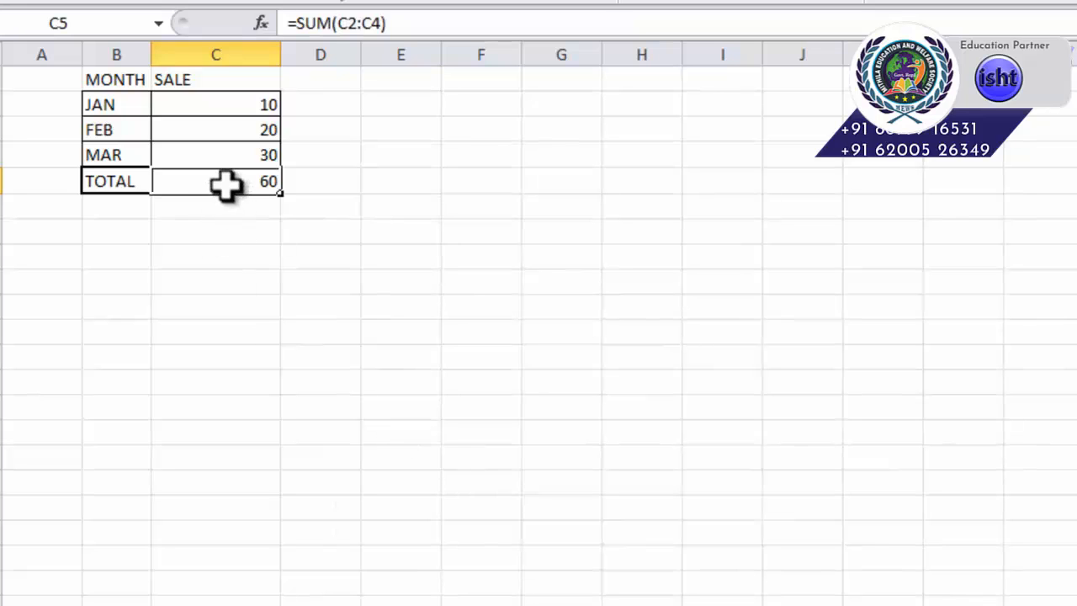
Step: Clear the SUM formula from the TOTAL cell C5
click(274, 330)
click(249, 185)
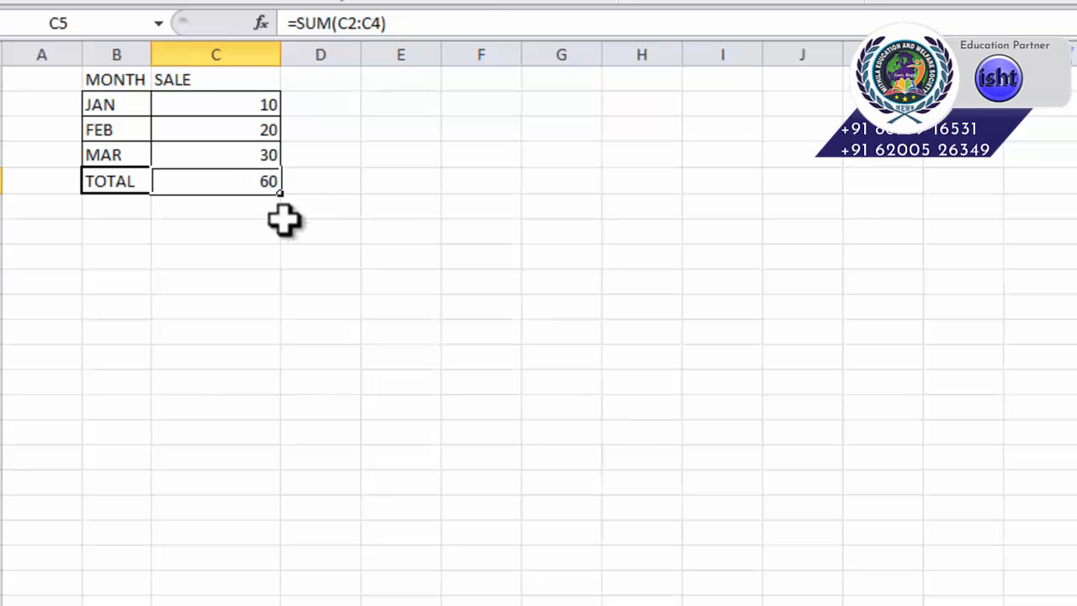
key(Down)
key(Down)
key(Right)
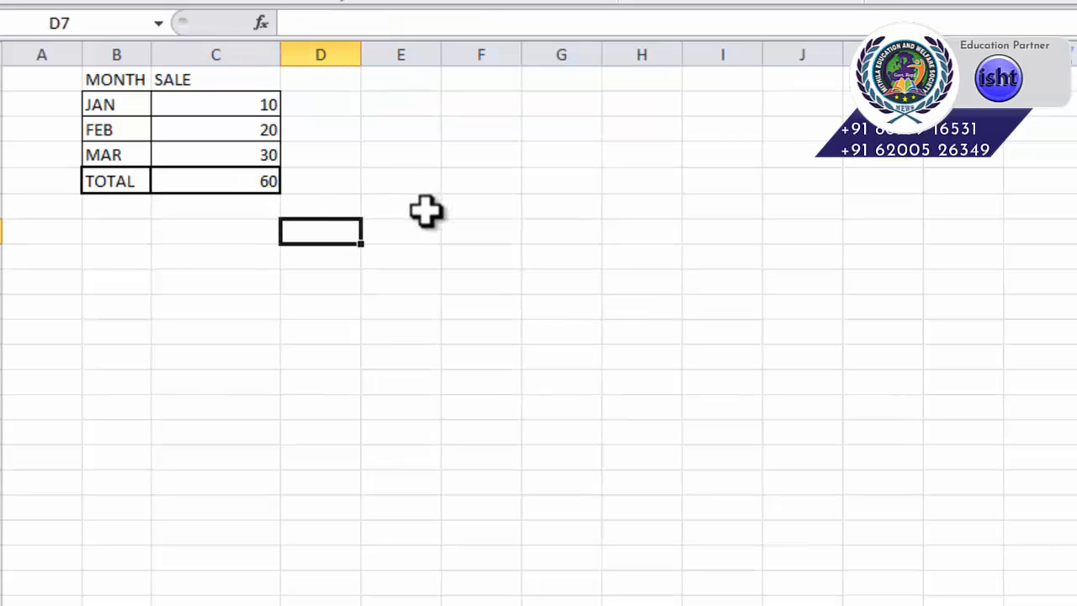
click(264, 188)
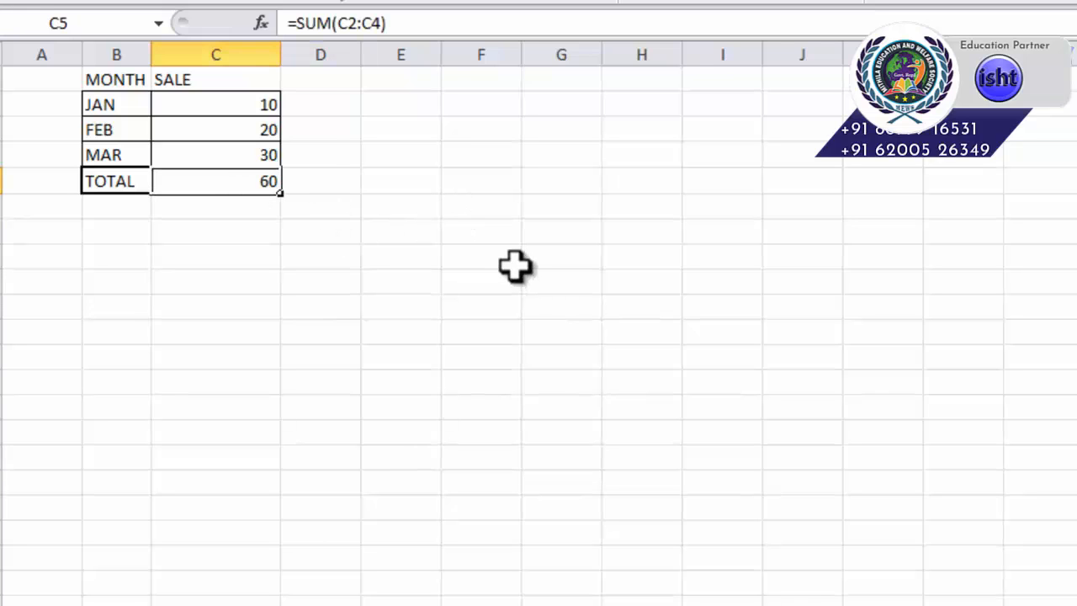
key(Delete)
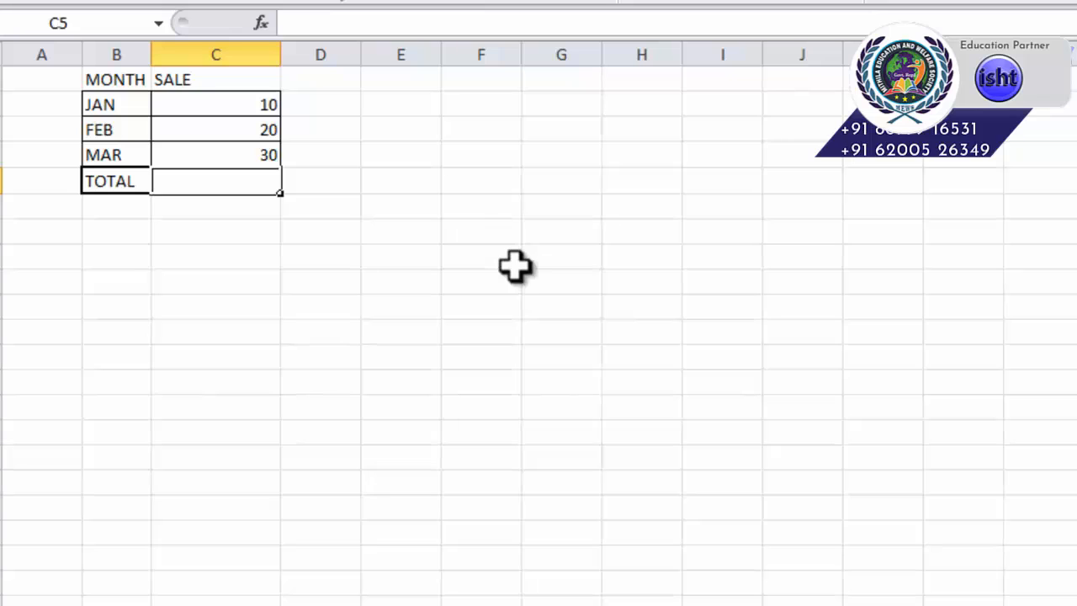
Step: Enter the formula =SUM(C2,C3,C4) in the TOTAL cell C5, then reselect the cell to review it
click(413, 329)
click(210, 185)
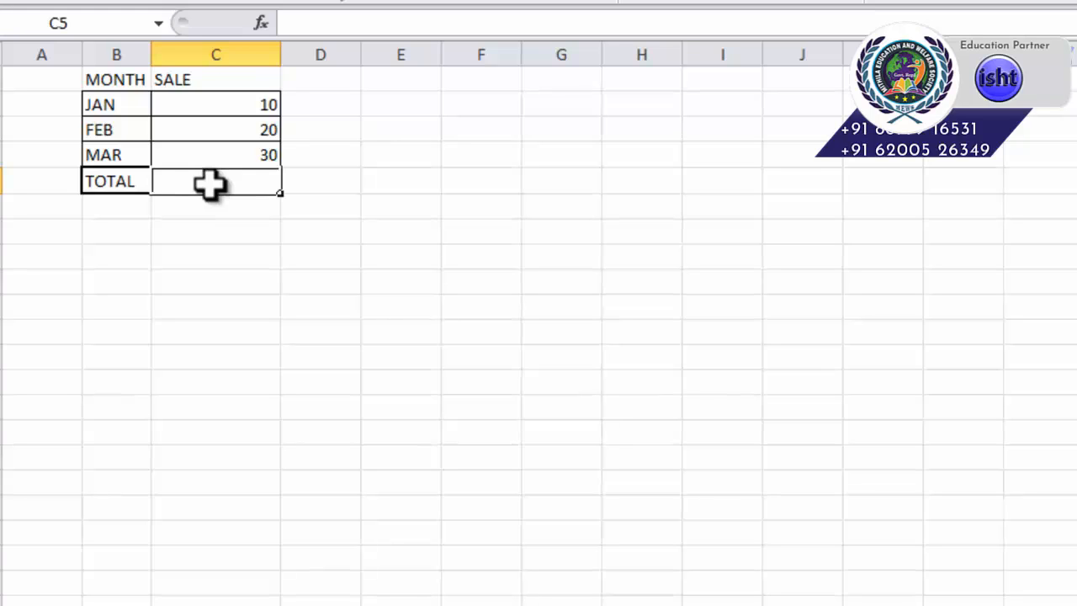
text(=)
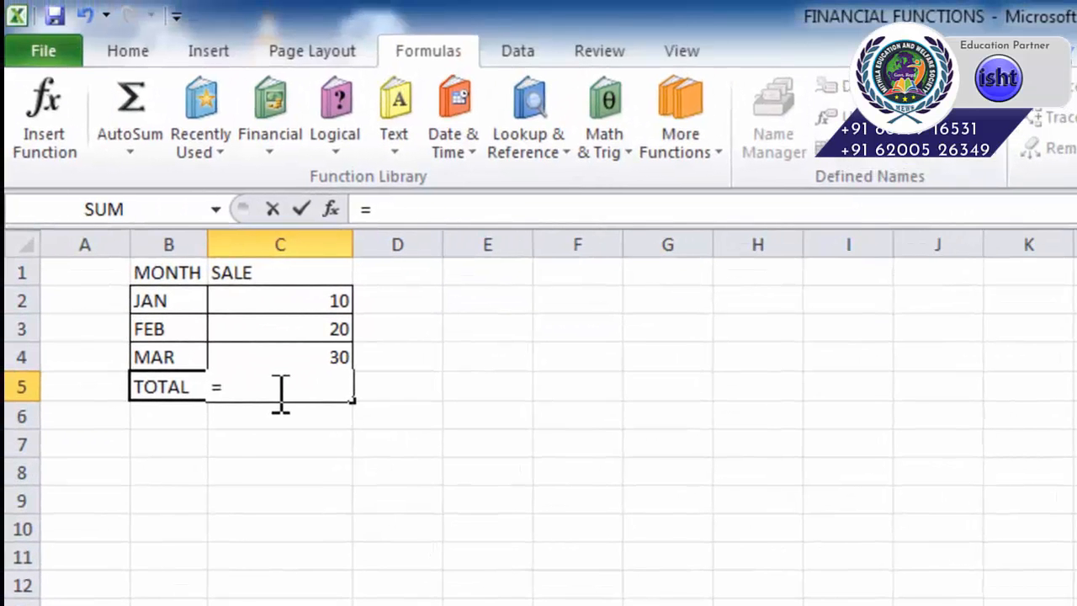
text(SUM)
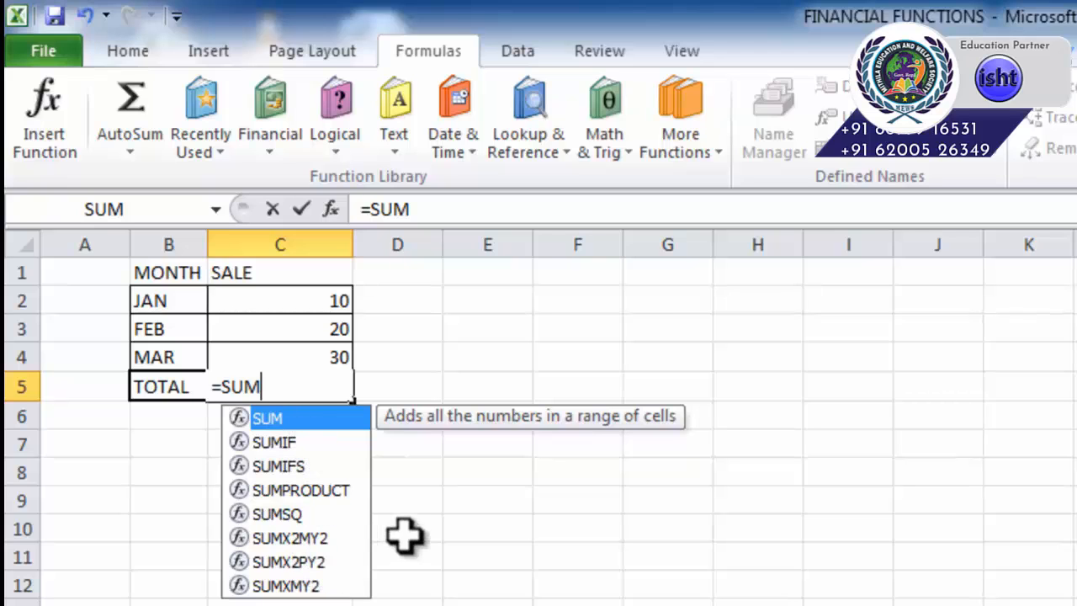
text(()
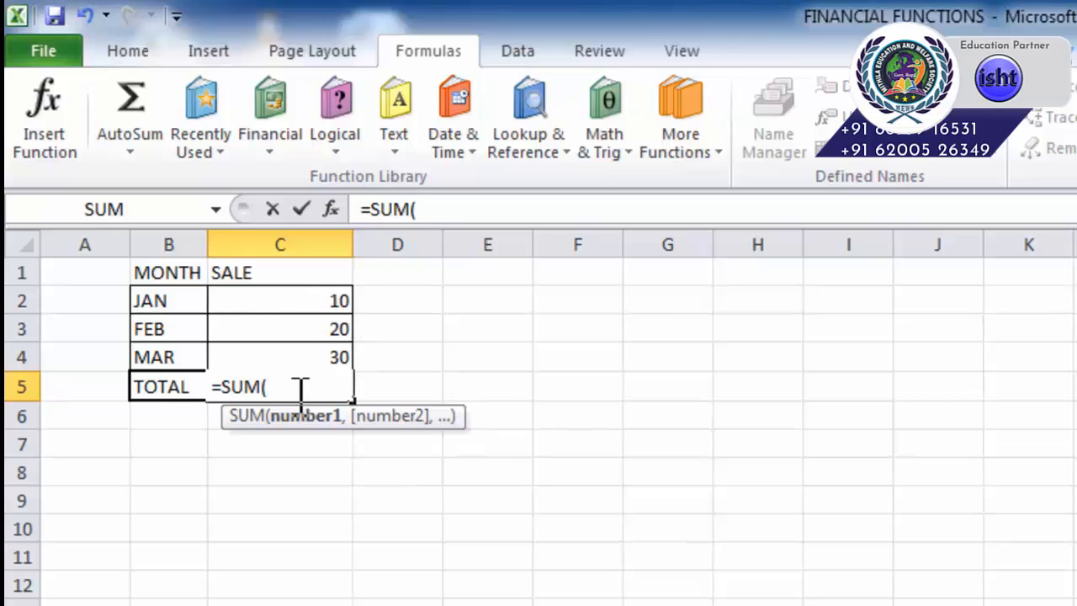
click(307, 297)
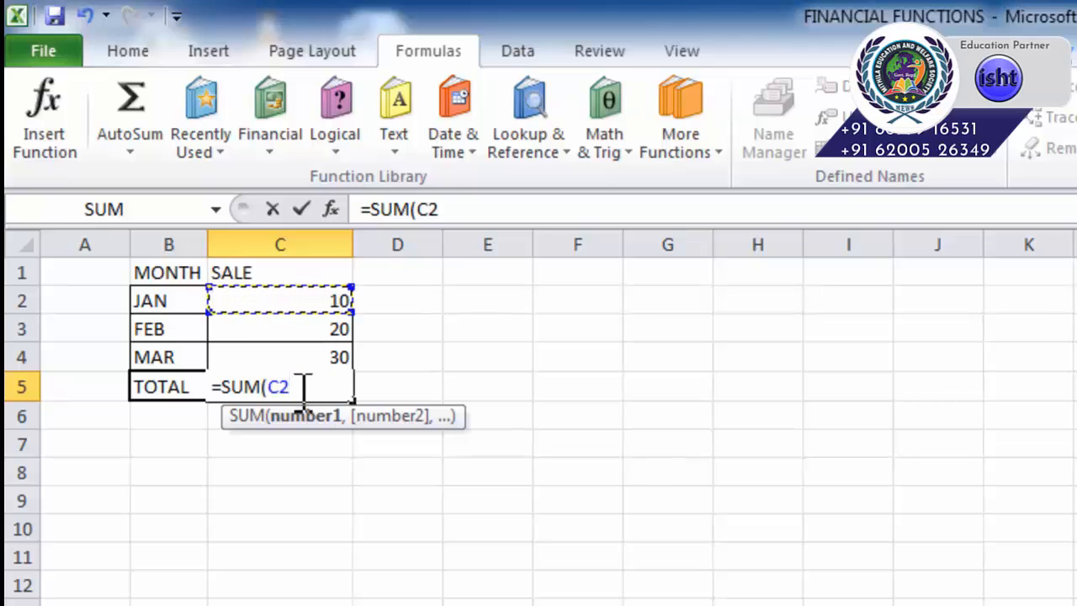
text(,)
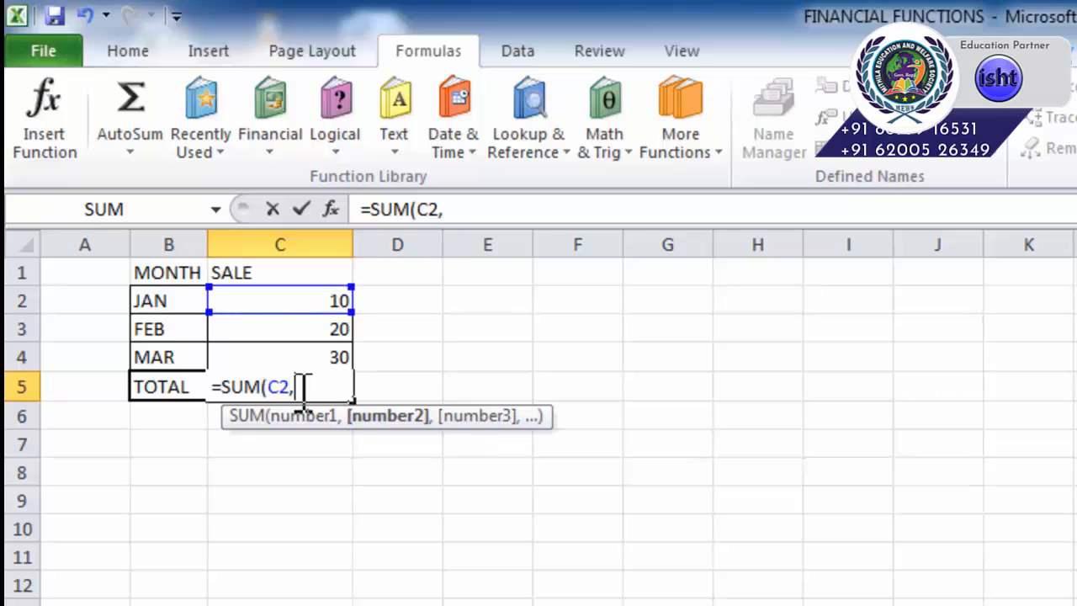
text(C)
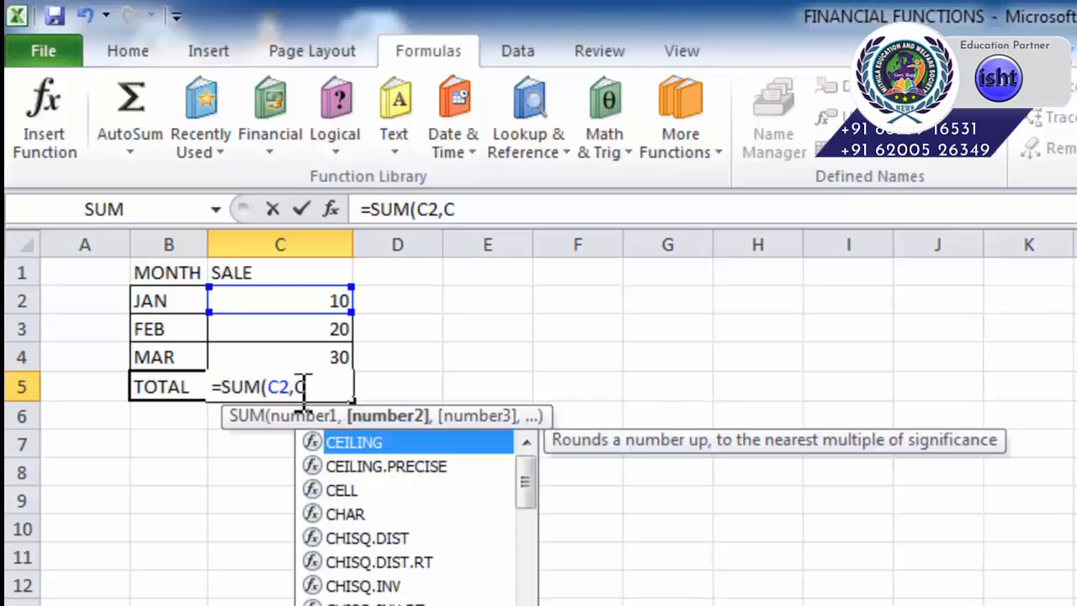
text(3,)
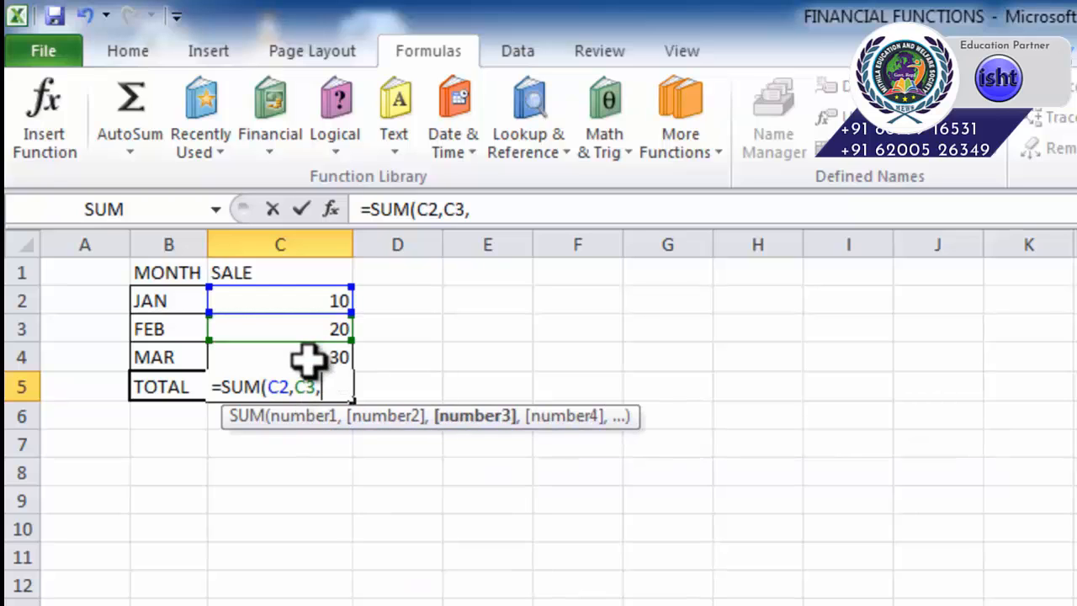
click(307, 360)
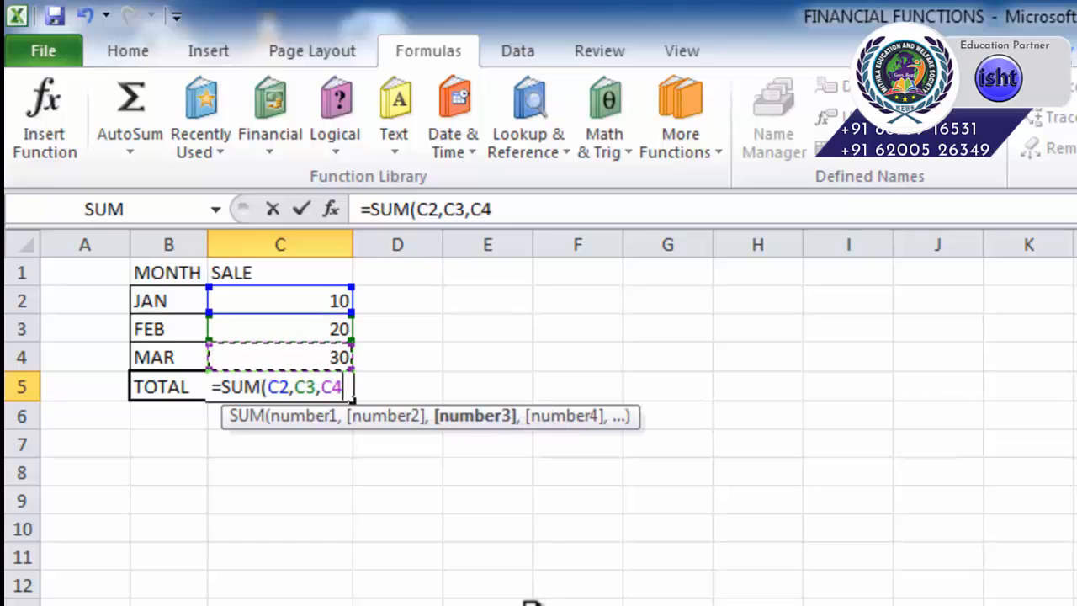
text())
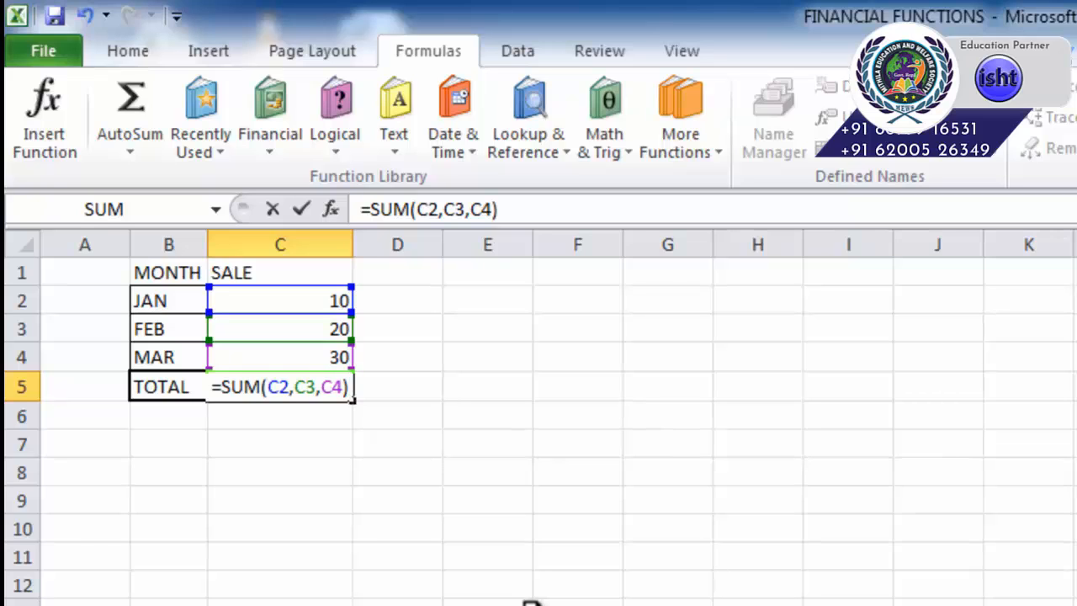
key(Return)
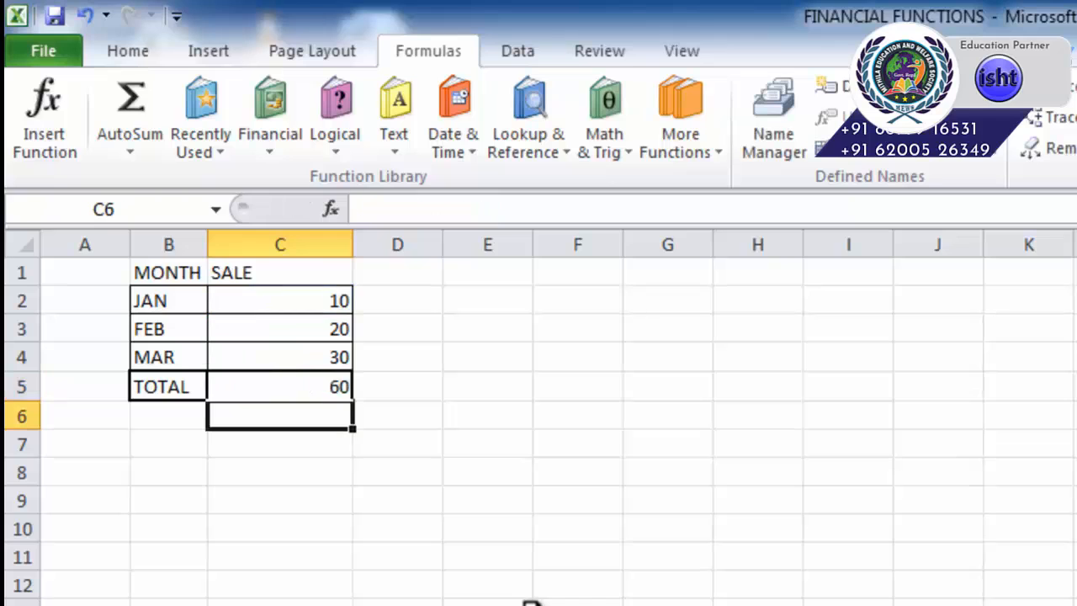
click(244, 393)
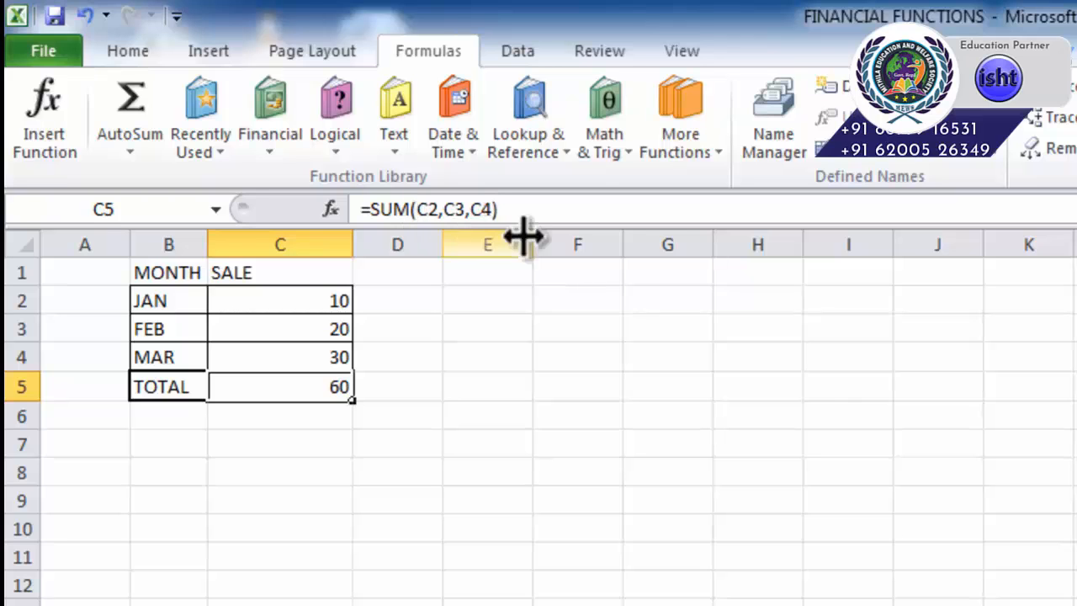
Step: Enter the sample numbers 1020, 2030, 40, 50, 55 and 44 down cells E2 to E7
click(512, 299)
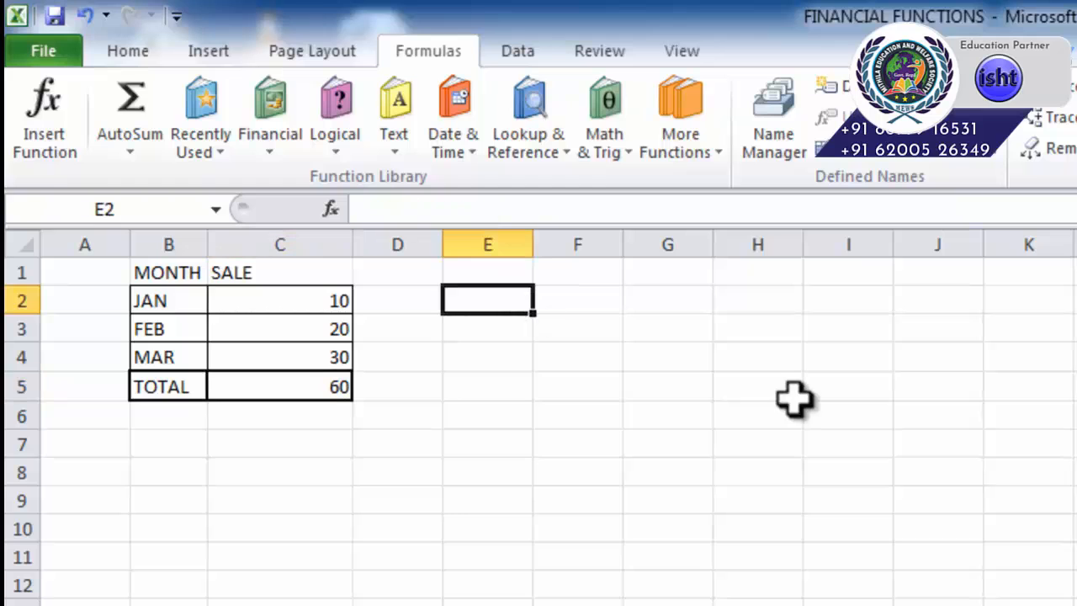
text(1020)
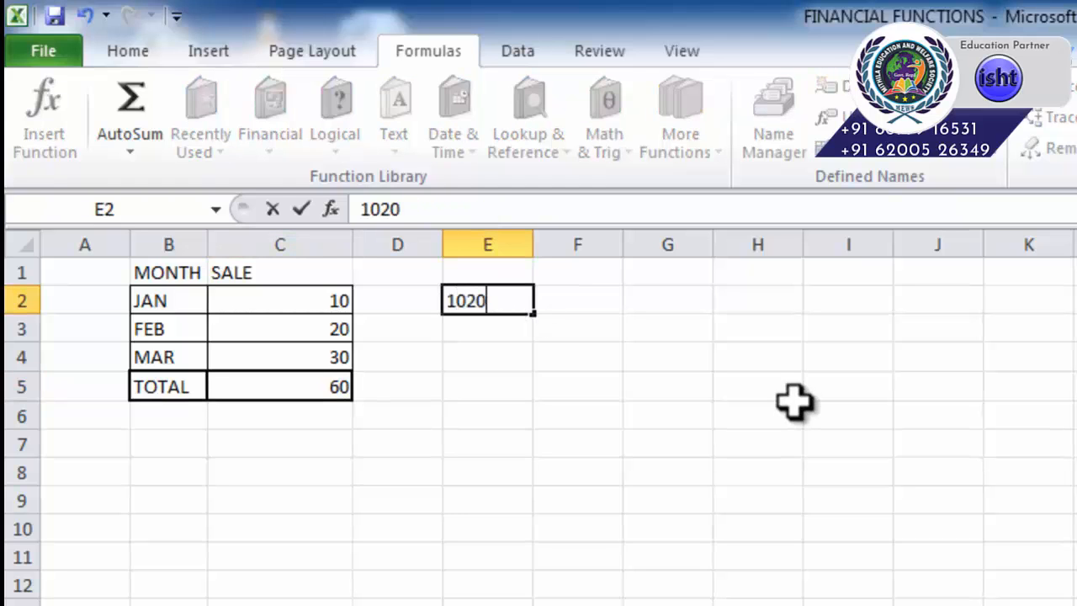
key(Return)
text(2030)
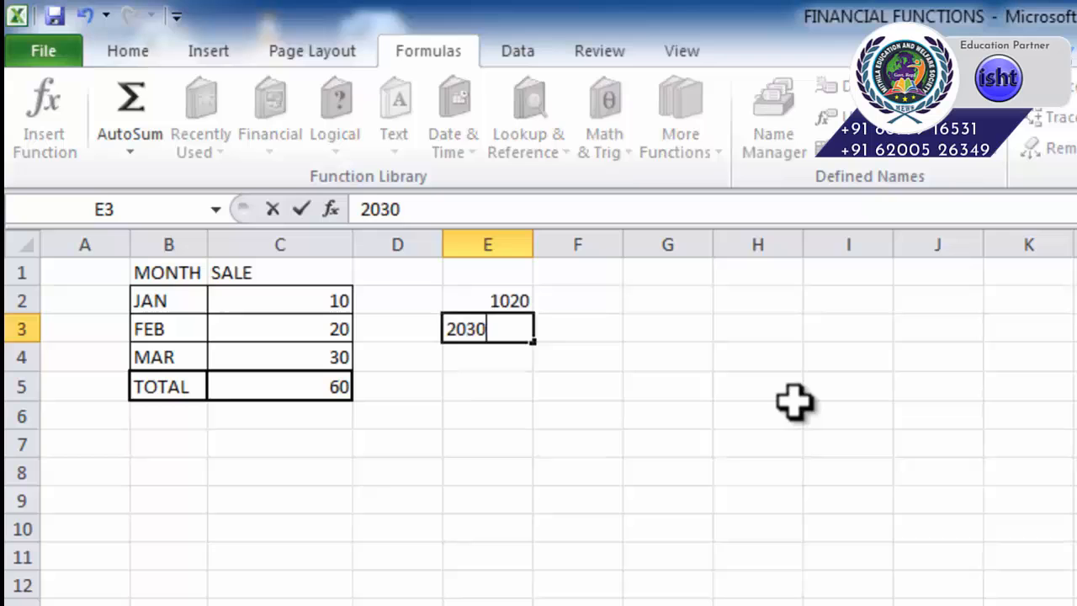
key(Return)
text(40)
key(Return)
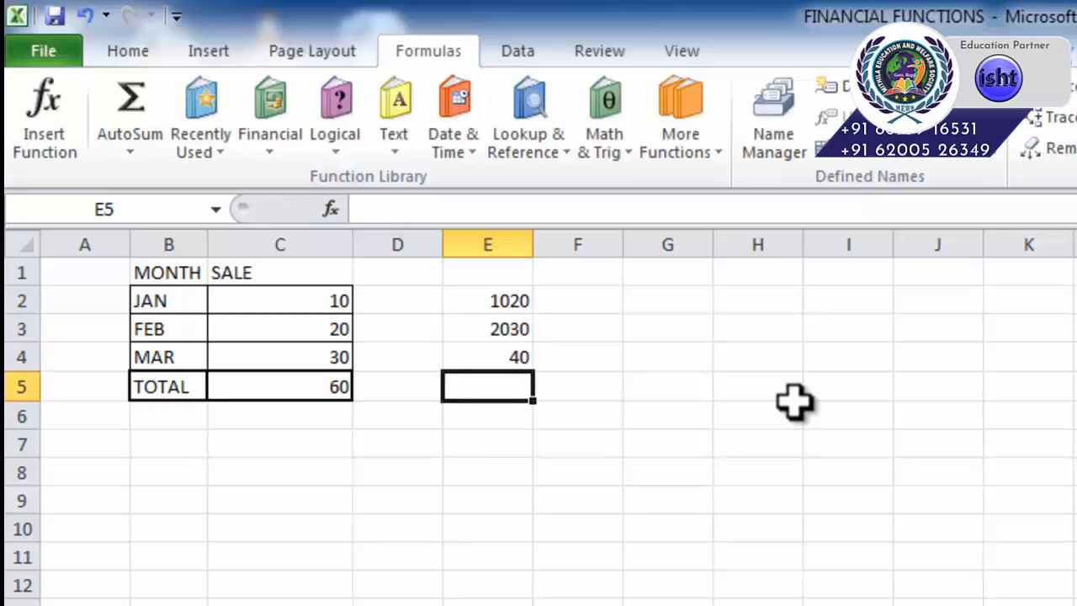
text(50)
key(Return)
text(55)
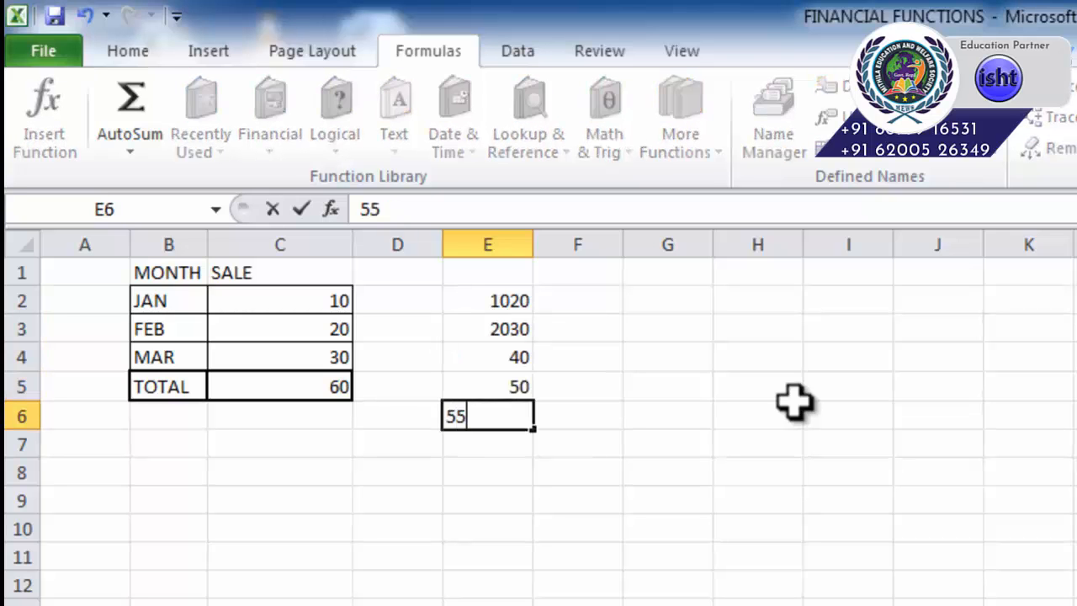
key(Return)
text(44)
key(Return)
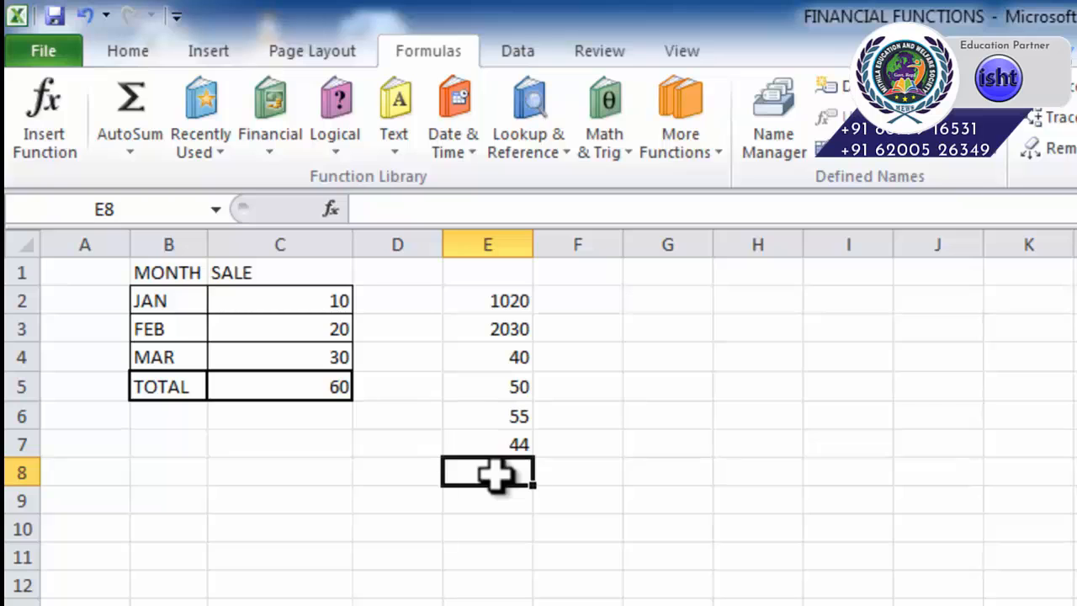
Step: Total the column E numbers in cell E8 with the formula =SUM(E2:E7) and review the entered formula
text(=)
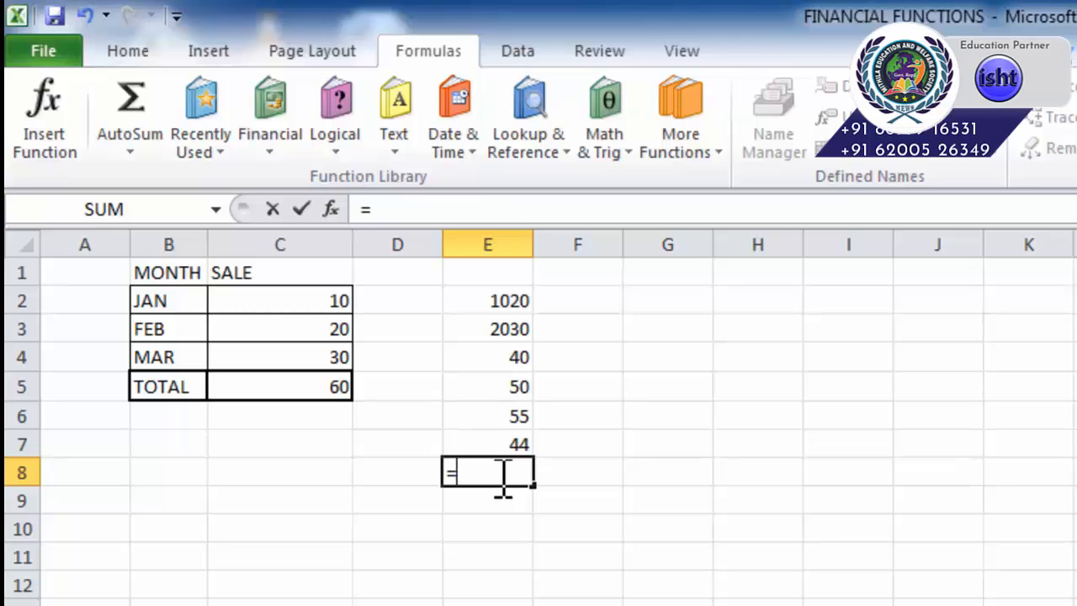
text(SUM)
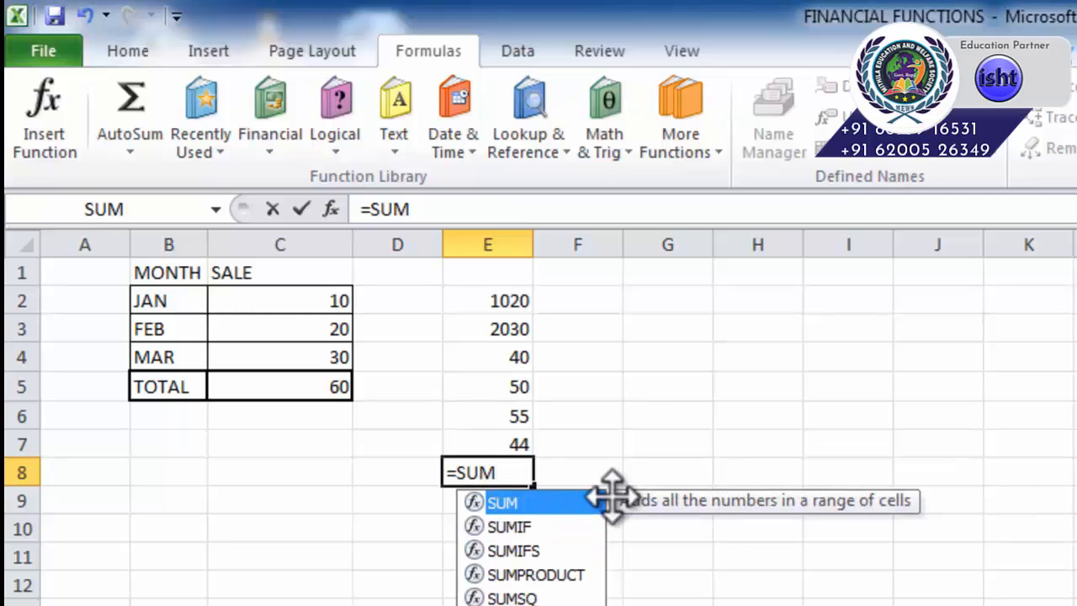
text(()
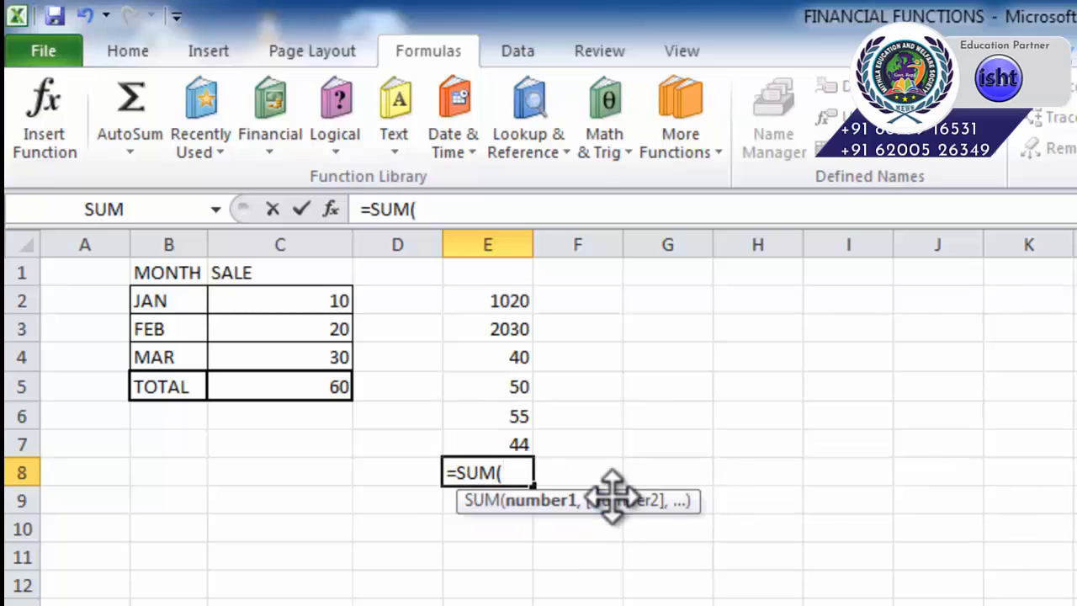
click(502, 305)
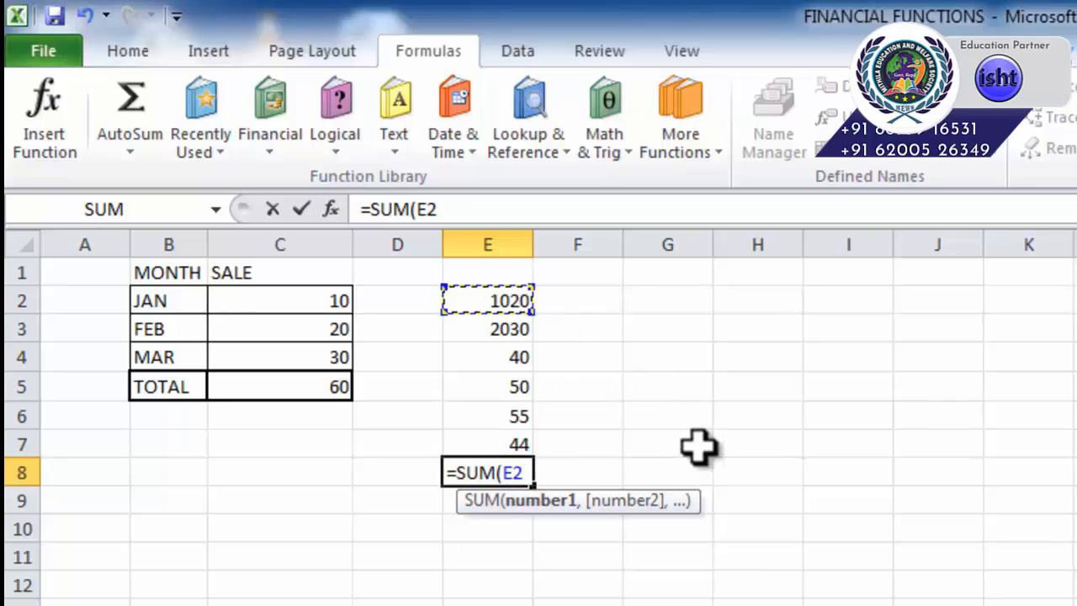
text(:E2)
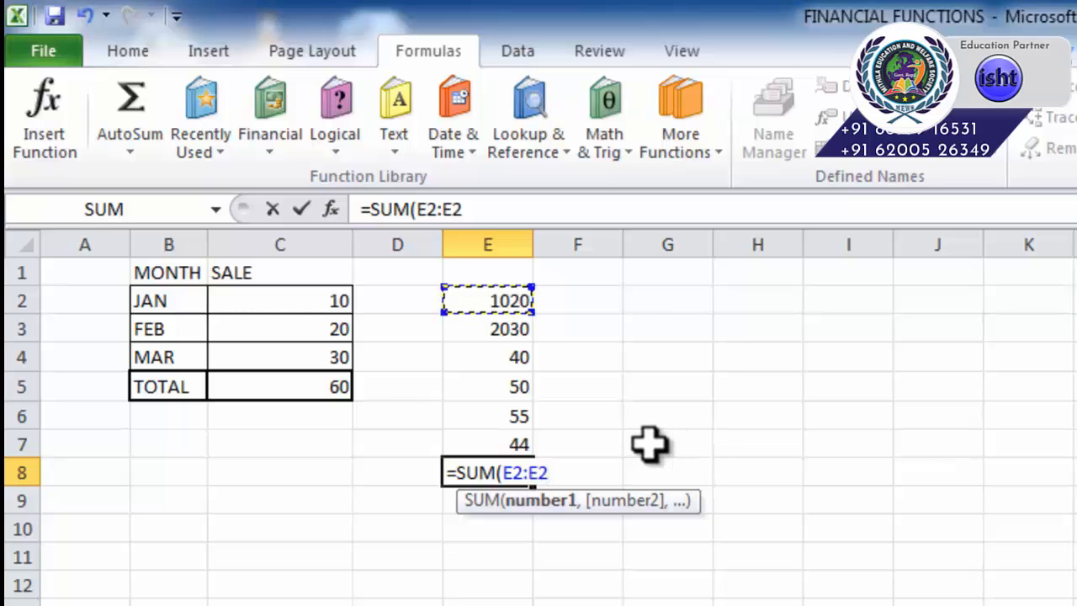
click(522, 438)
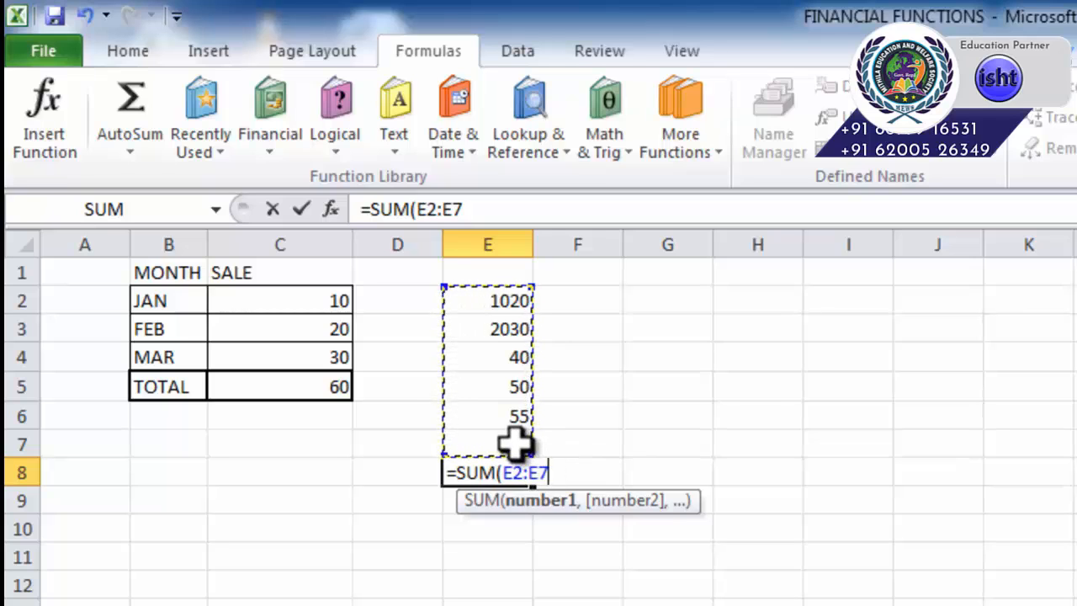
text())
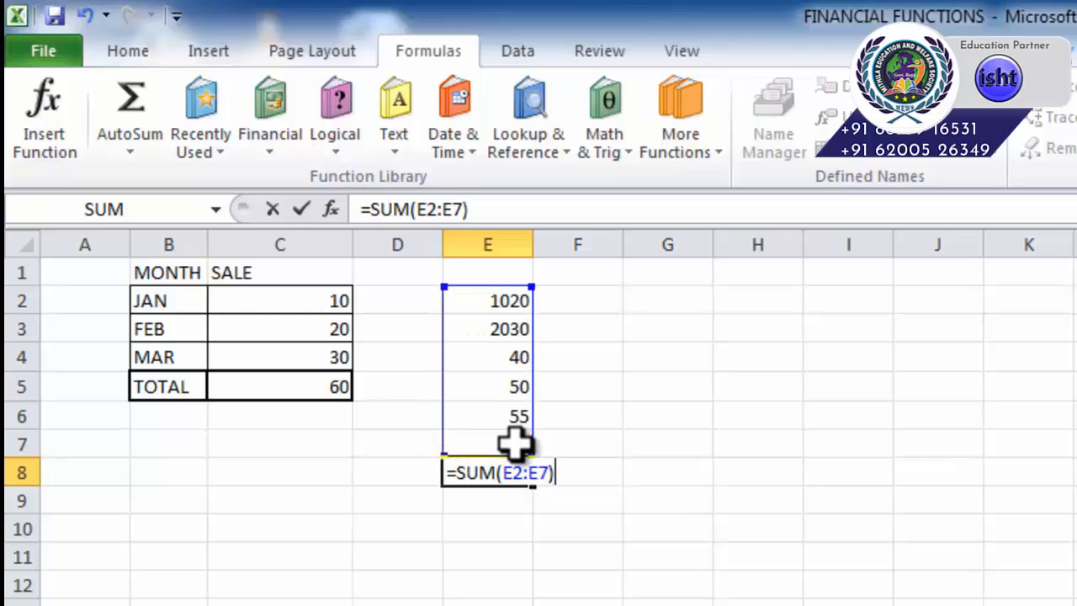
key(Return)
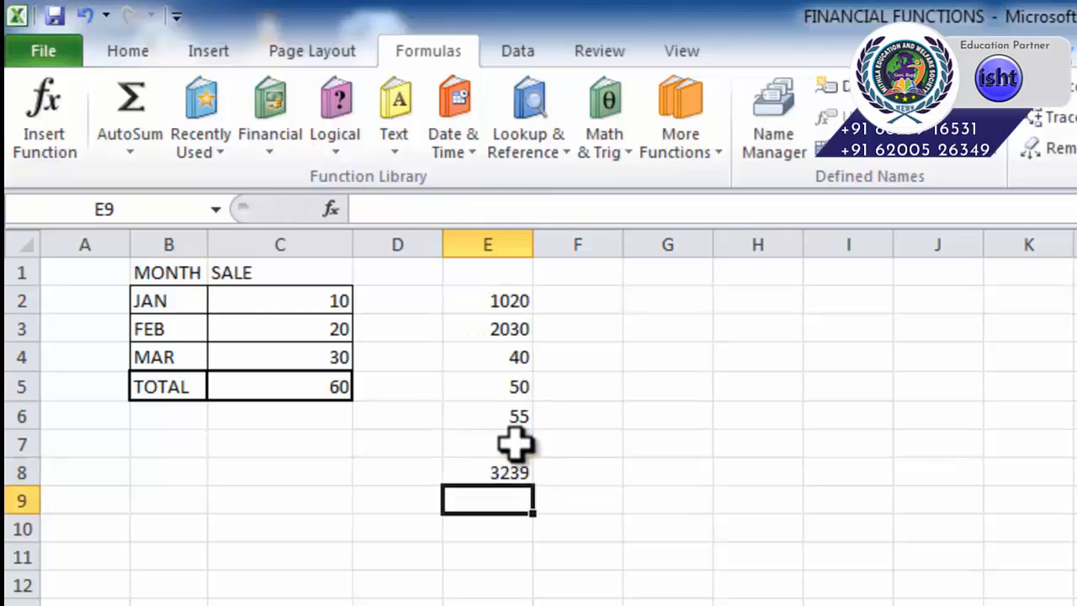
click(513, 465)
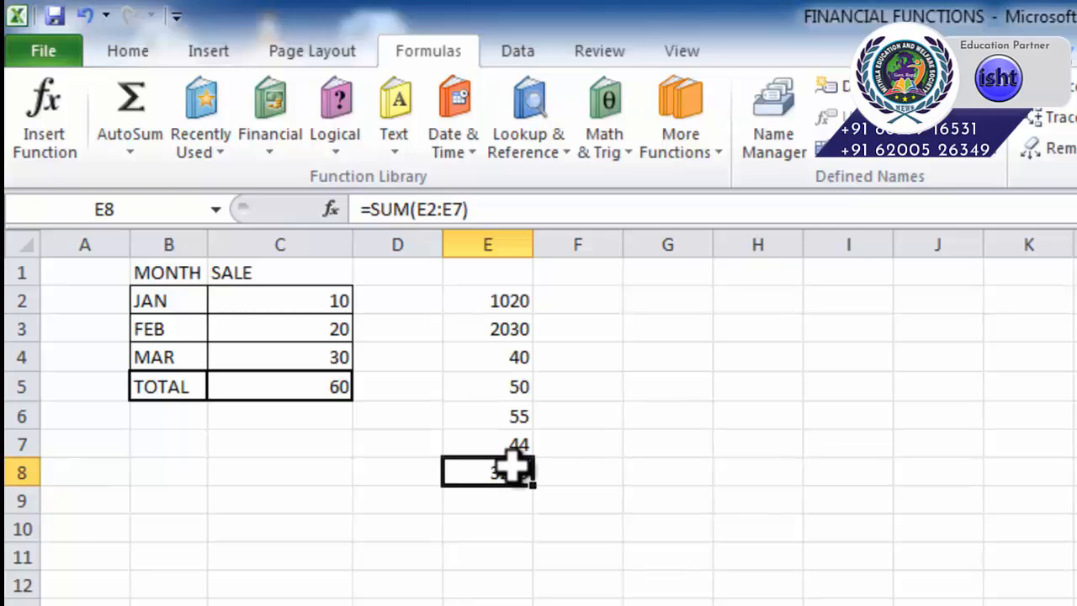
click(488, 585)
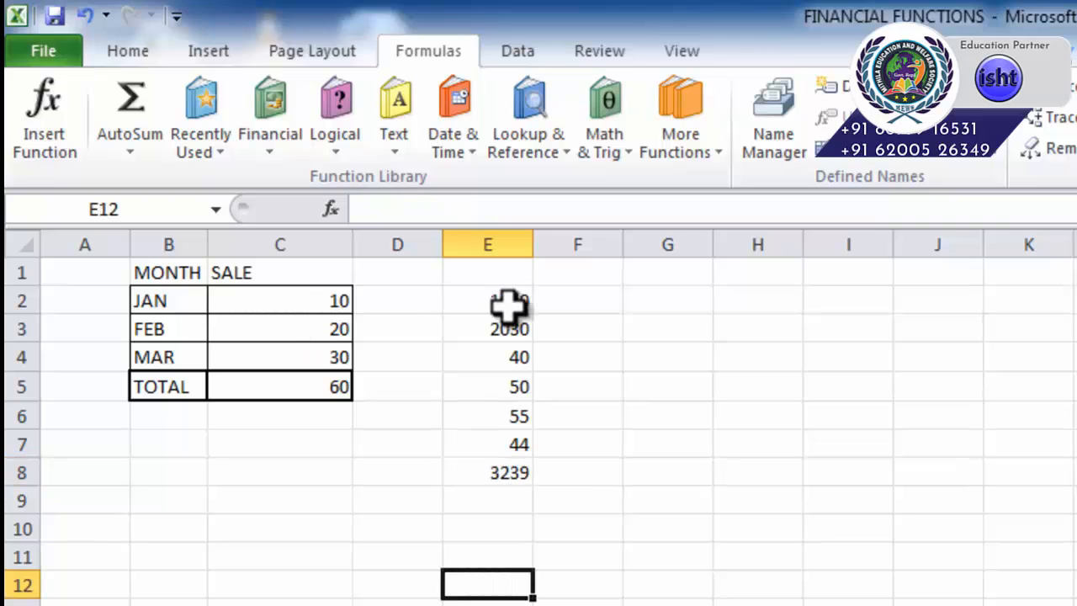